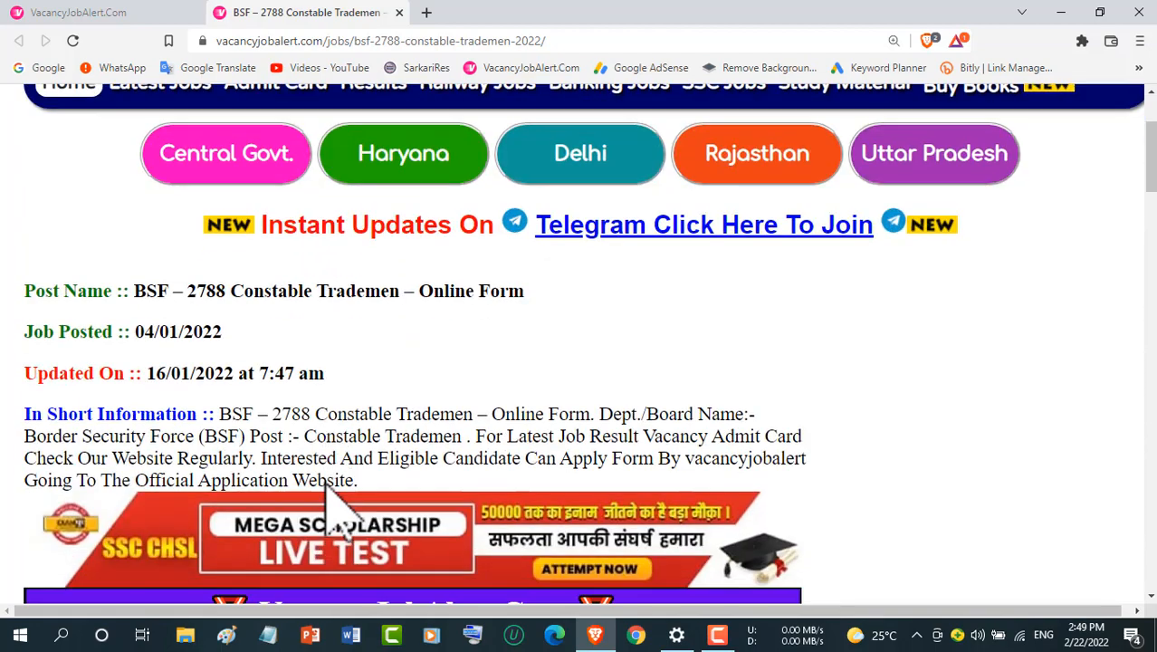
# Review the BSF Constable Trademen notice for dates, fees, age limit, qualification and post-wise vacancy details
pyautogui.scroll(-3, 876, 398)
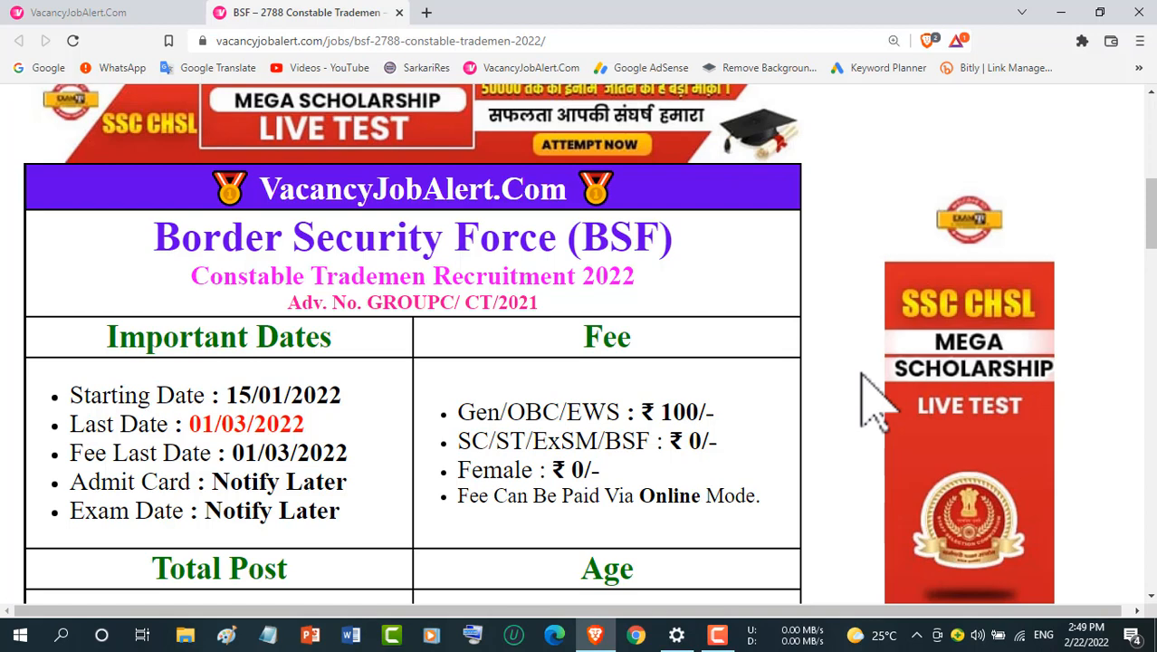
pyautogui.scroll(-1, 876, 401)
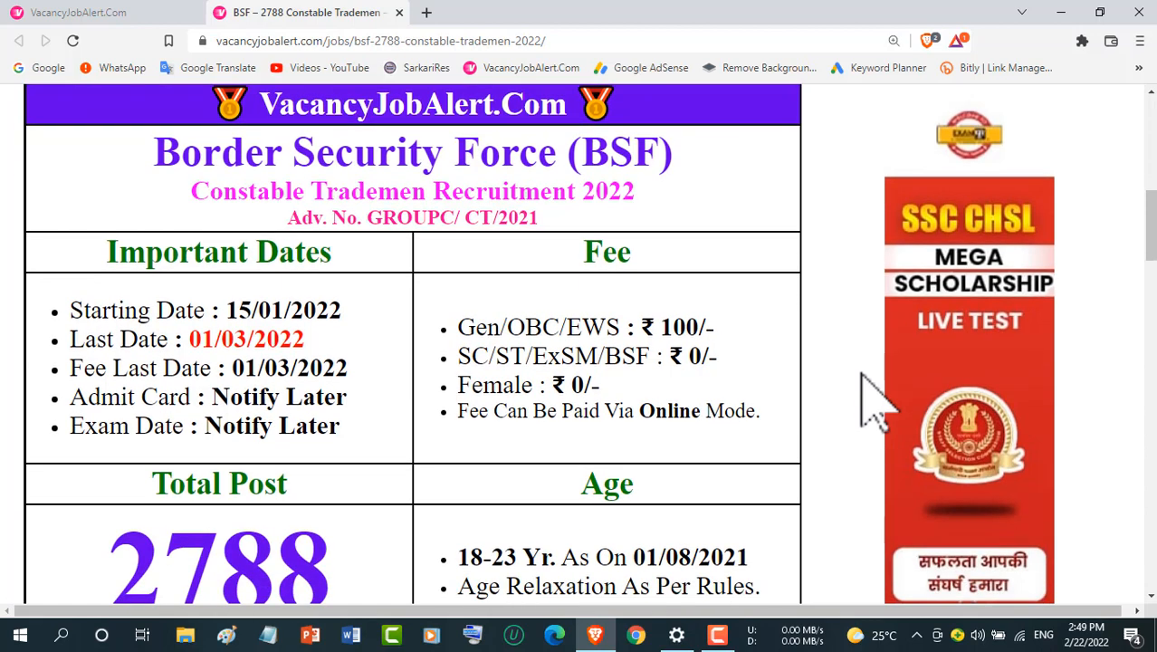
pyautogui.scroll(-1, 876, 401)
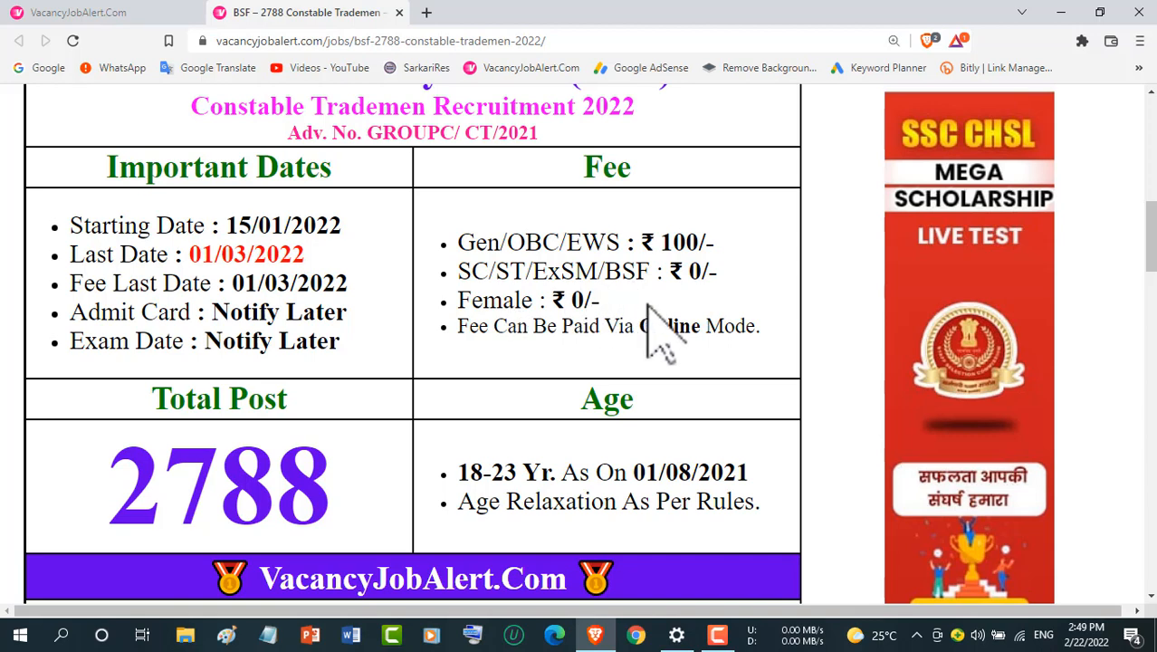
pyautogui.scroll(-2, 660, 330)
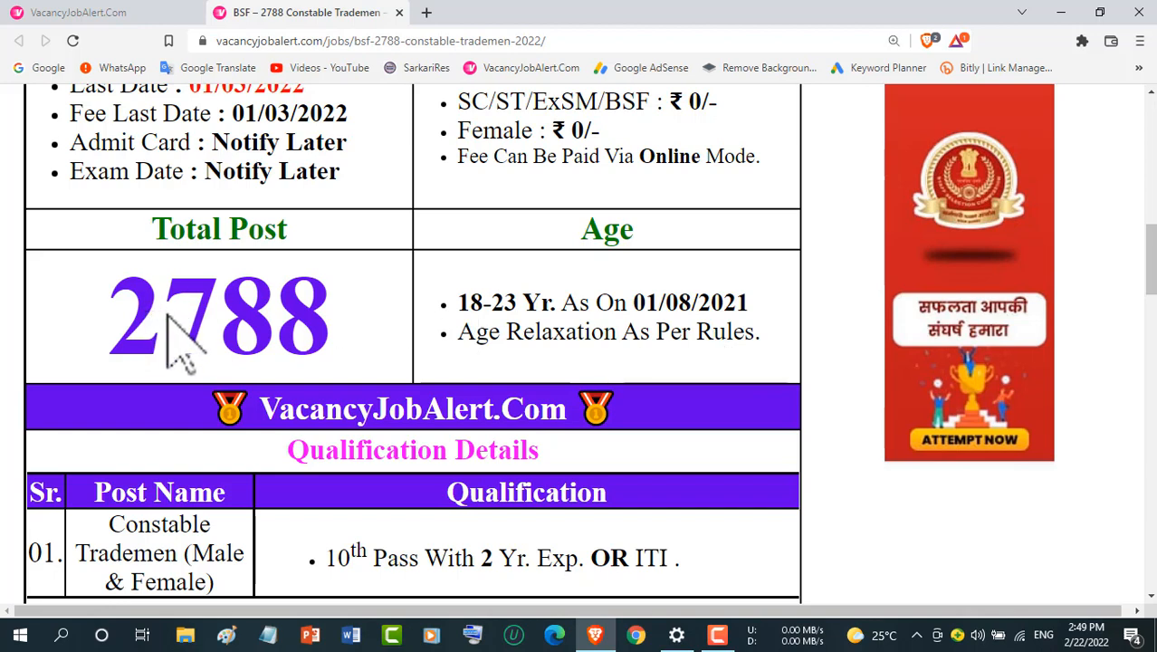
pyautogui.scroll(-2, 543, 328)
pyautogui.scroll(-1, 547, 312)
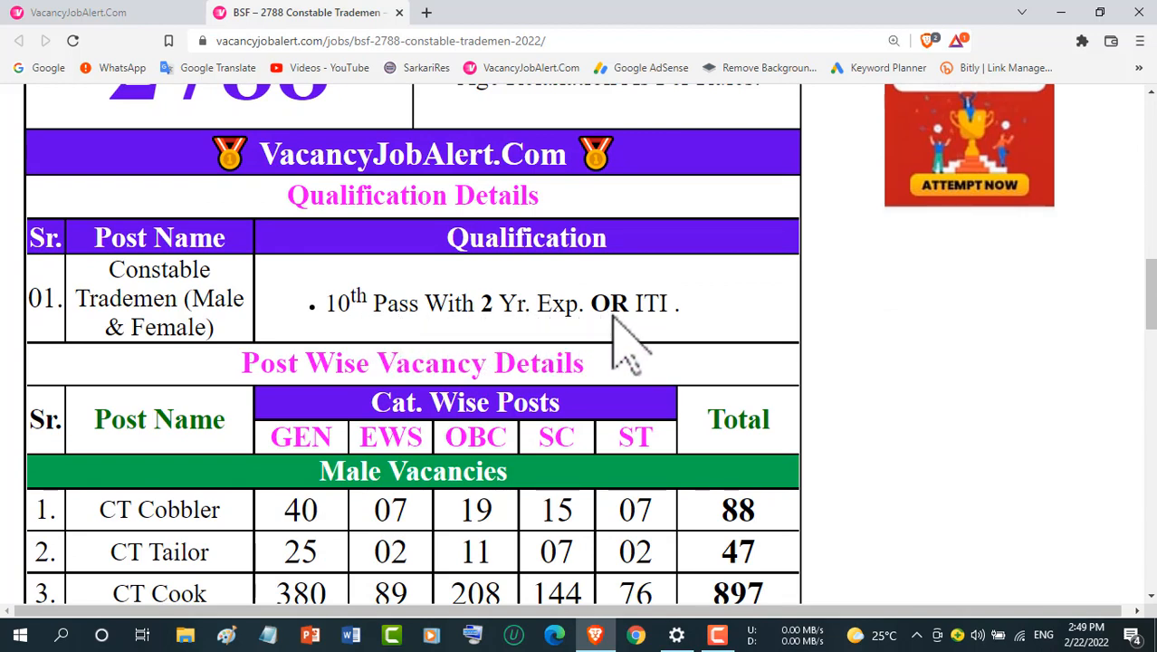
pyautogui.scroll(-2, 683, 321)
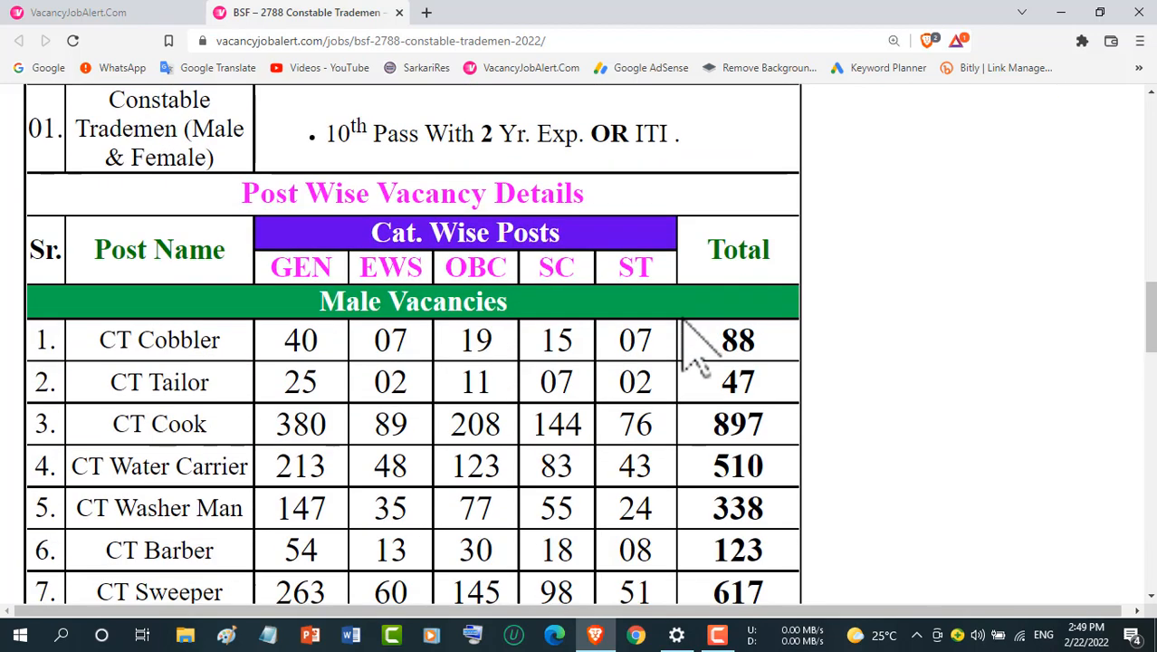
pyautogui.scroll(-1, 710, 371)
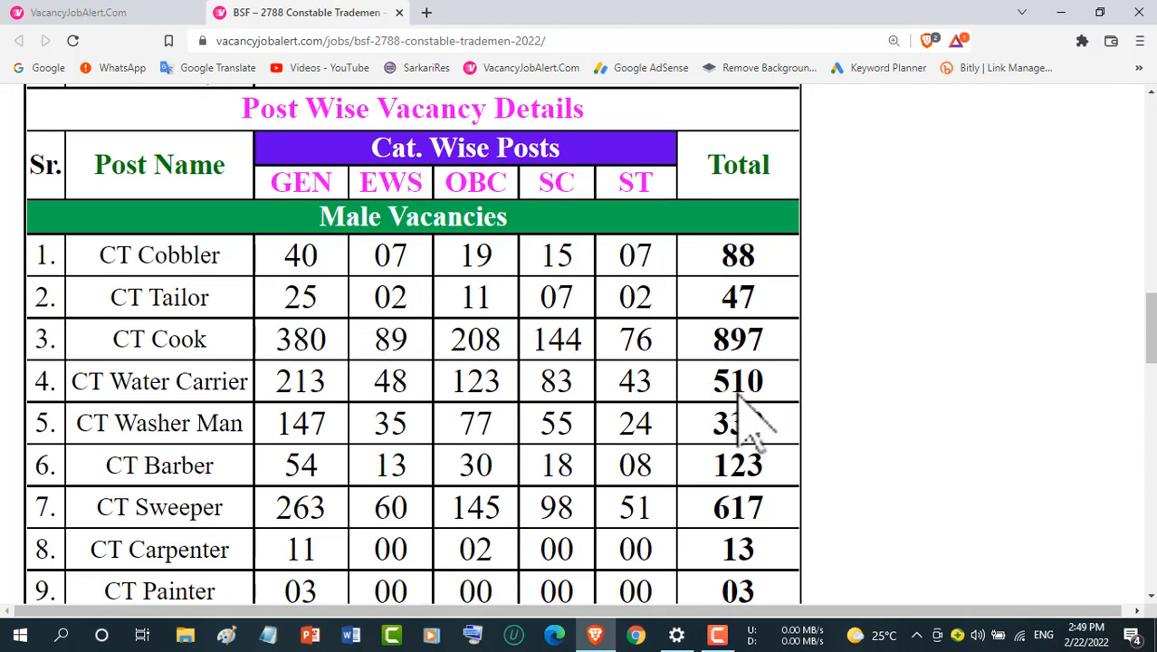
pyautogui.scroll(-1, 749, 425)
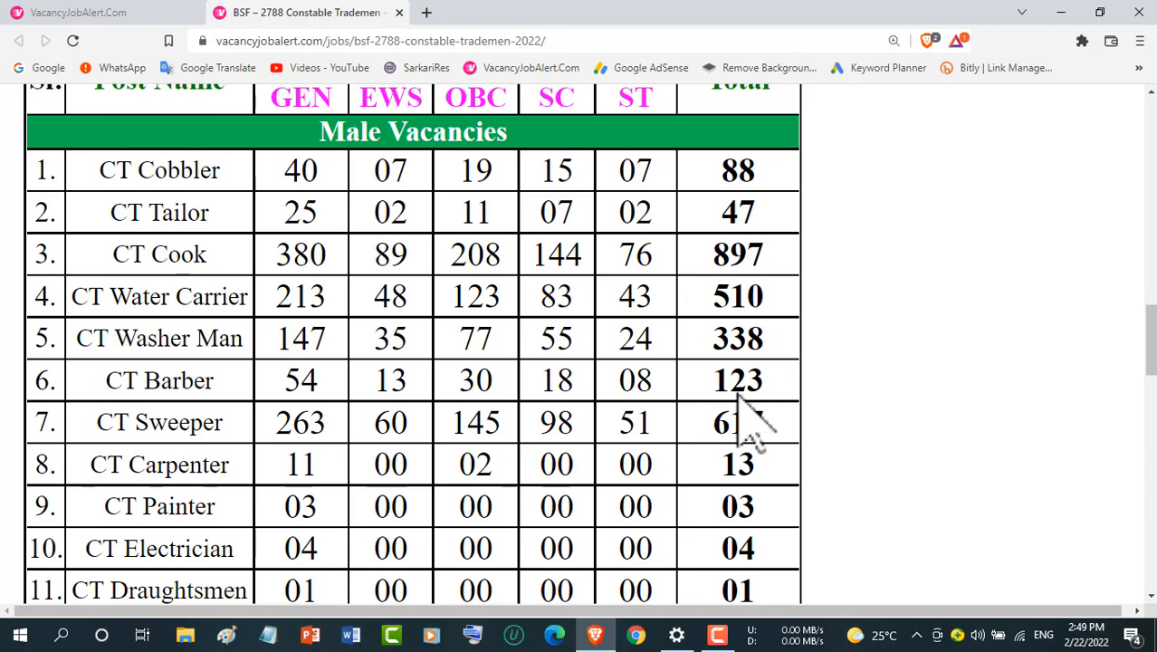
pyautogui.scroll(-2, 749, 426)
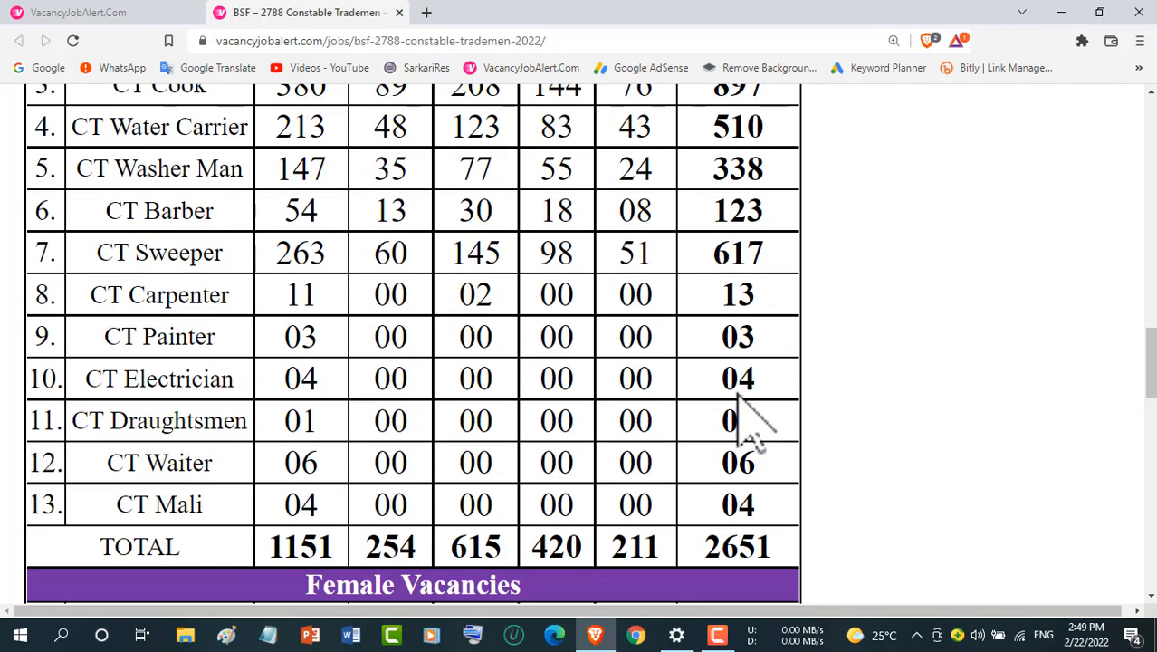
pyautogui.scroll(-10, 749, 425)
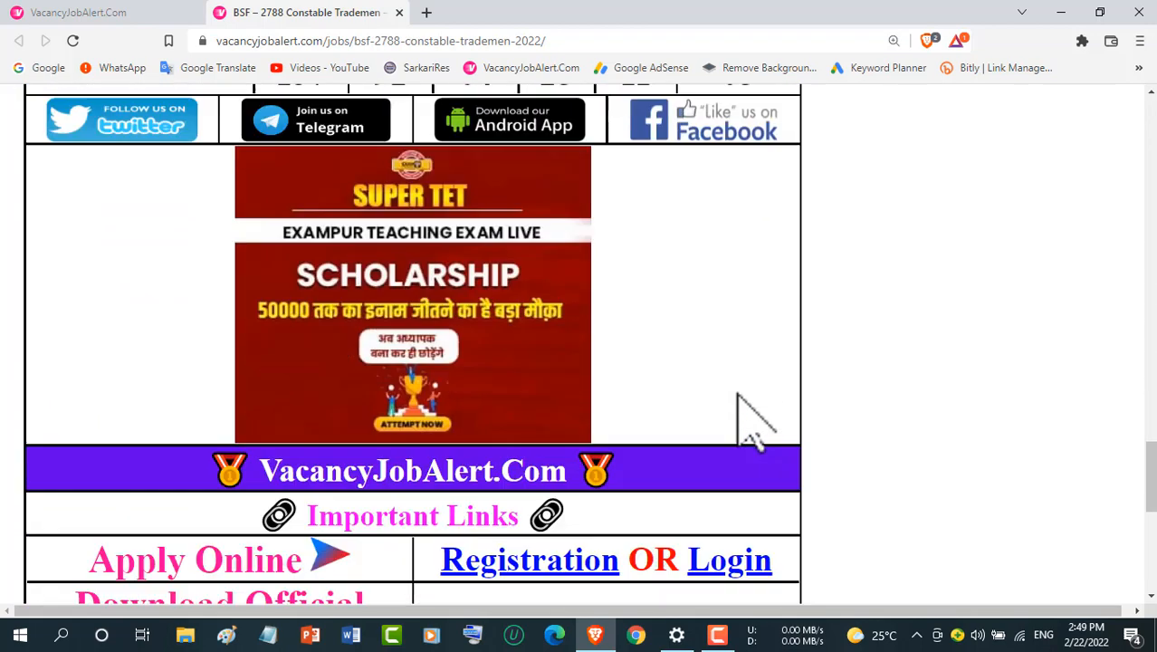
# Open the online application's Registration page from the Important Links section of the notice
pyautogui.scroll(-1, 749, 426)
pyautogui.scroll(-3, 750, 426)
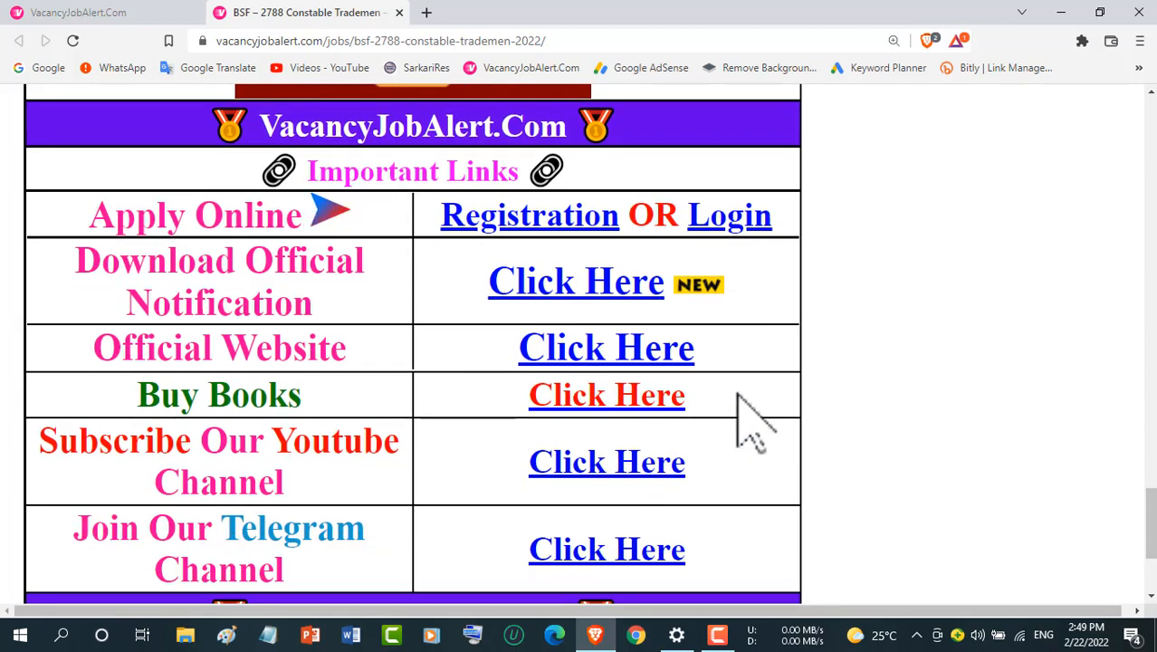
pyautogui.click(559, 216)
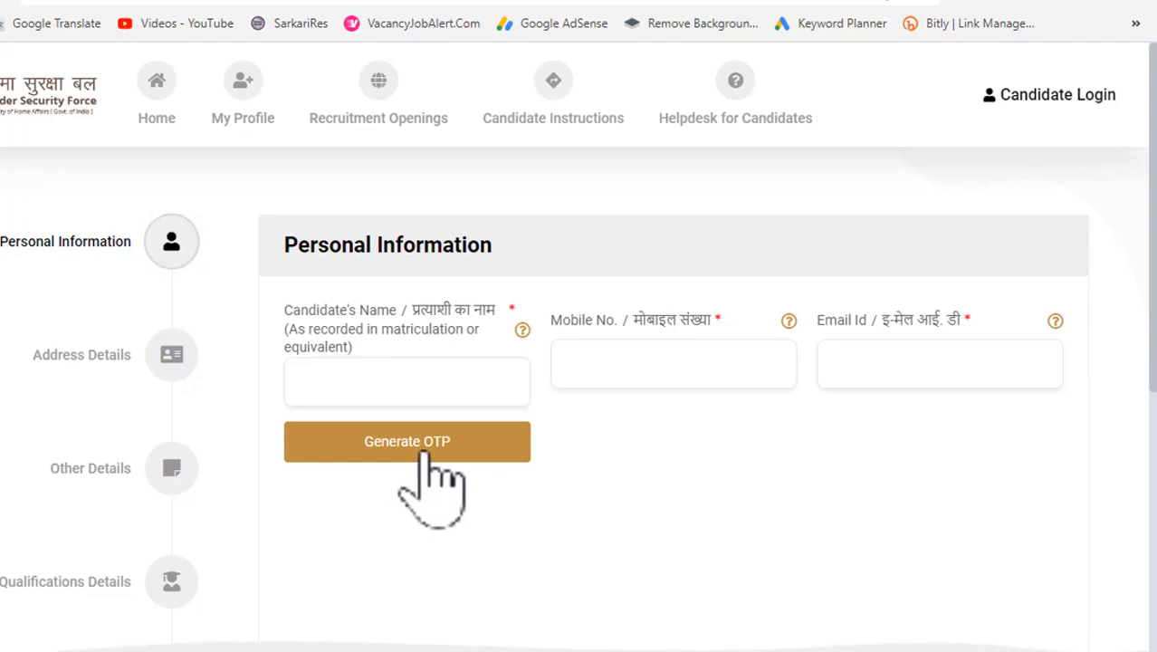
# Generate the registration OTP and enter the verification code in the OTP field
pyautogui.click(426, 453)
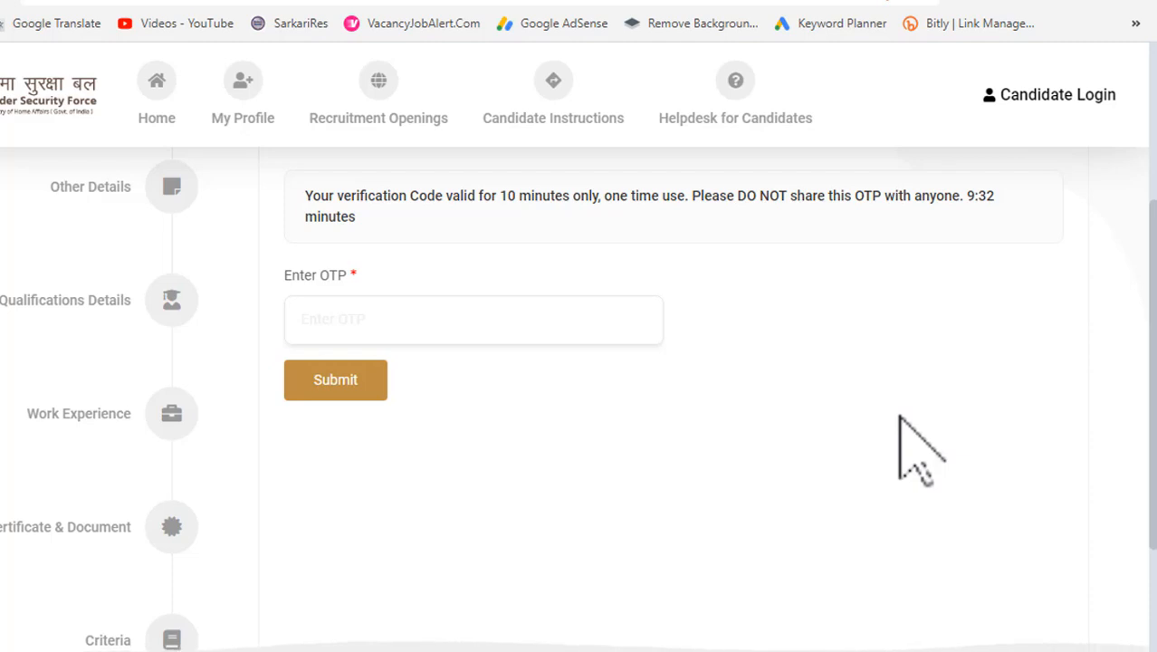
pyautogui.click(425, 323)
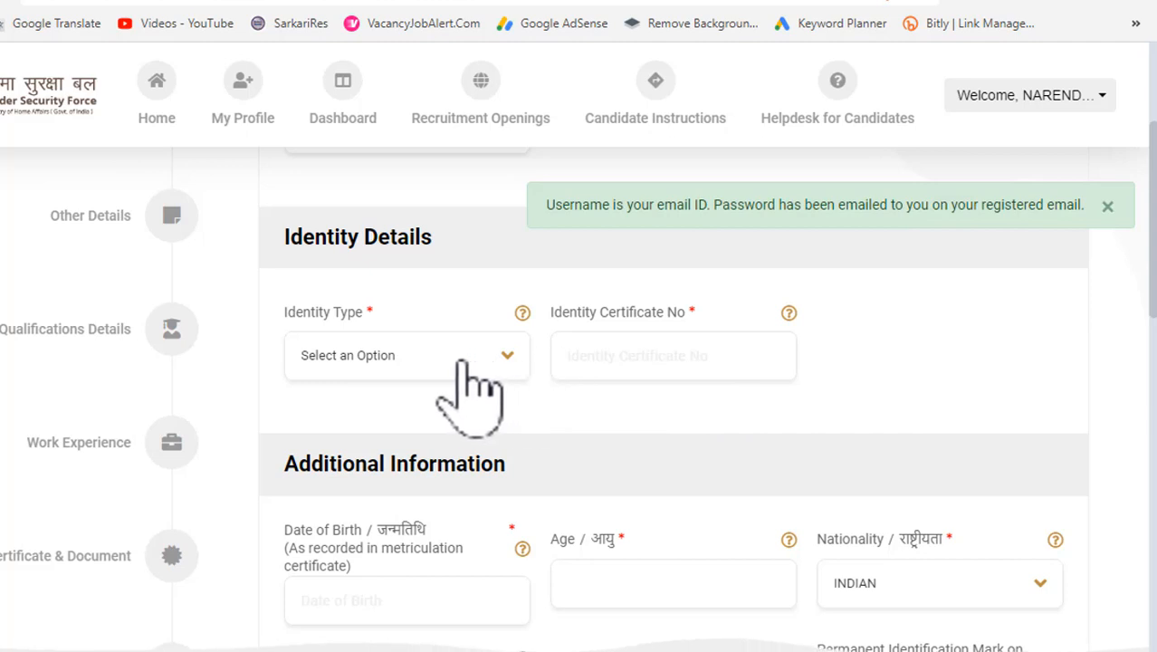
# Examine the available identity types and the Additional Information fields of the personal information form
pyautogui.click(508, 356)
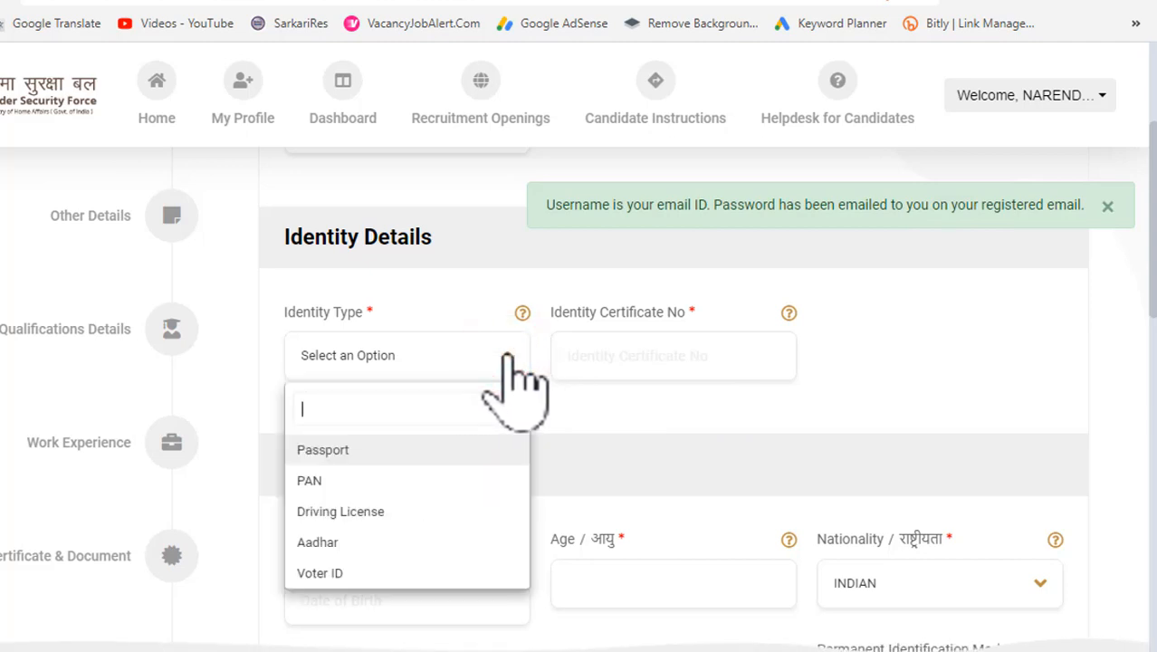
pyautogui.scroll(-3, 652, 358)
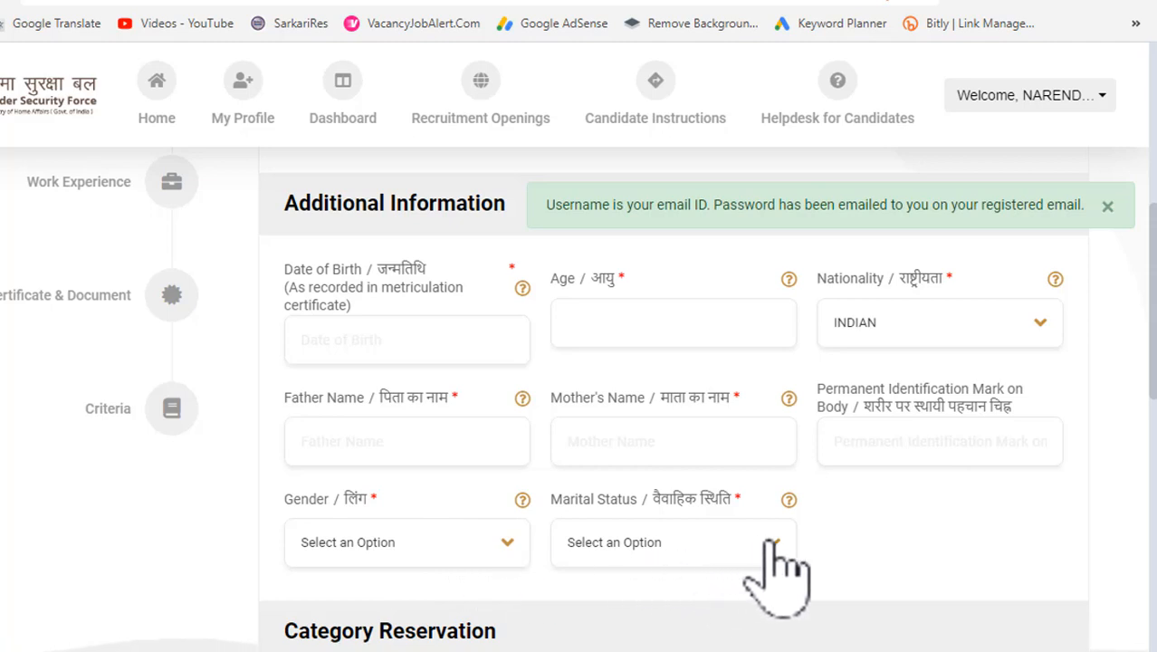
# In Category Reservation, set the religion to Hindu and the category to SC
pyautogui.scroll(-5, 927, 374)
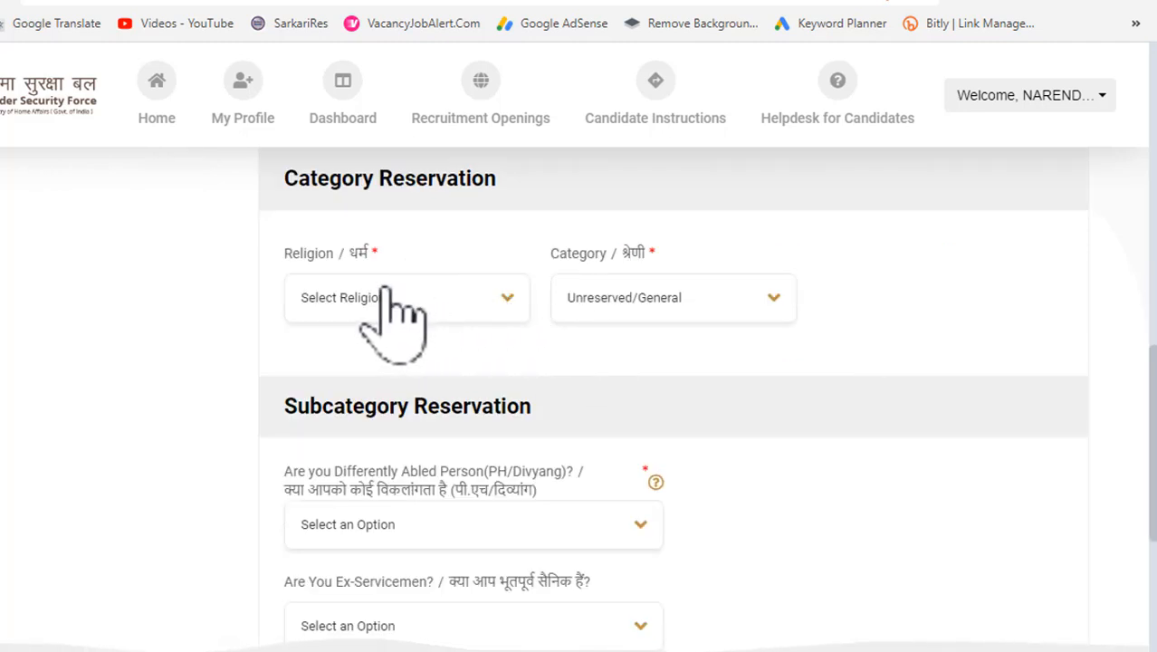
pyautogui.click(503, 298)
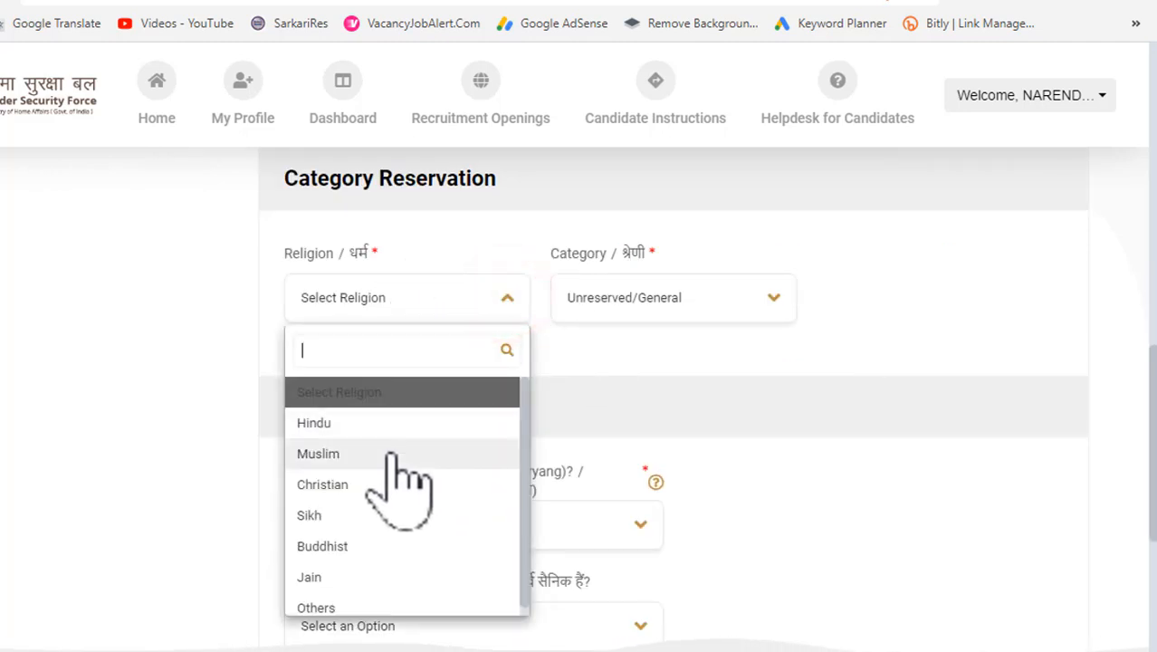
pyautogui.click(362, 421)
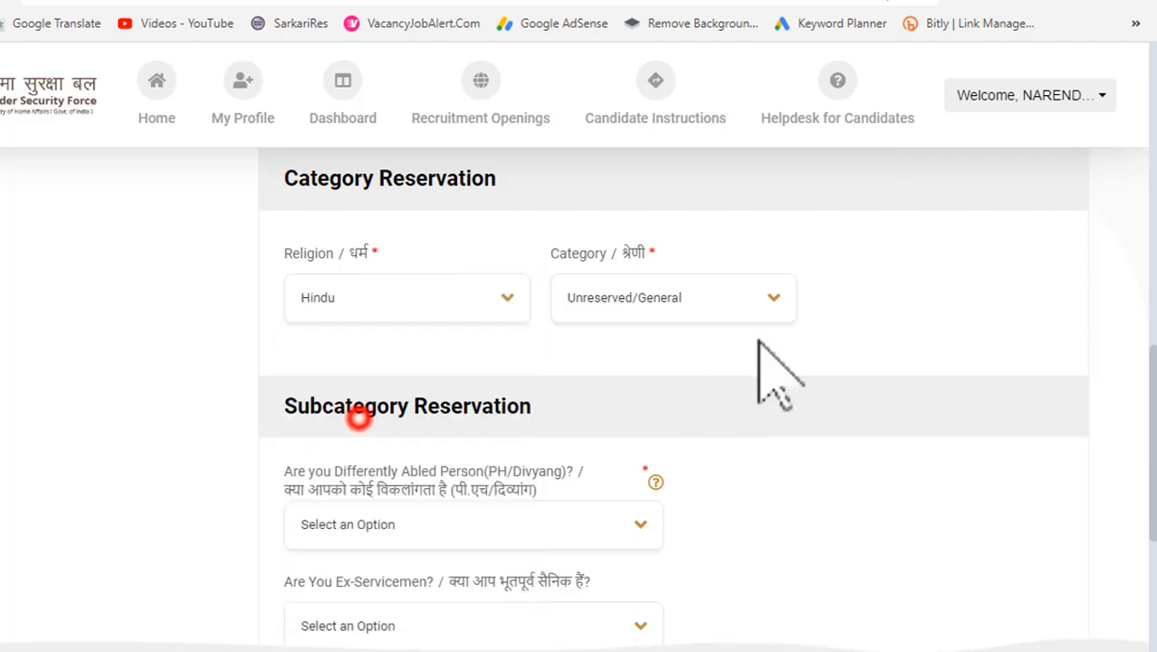
pyautogui.click(760, 298)
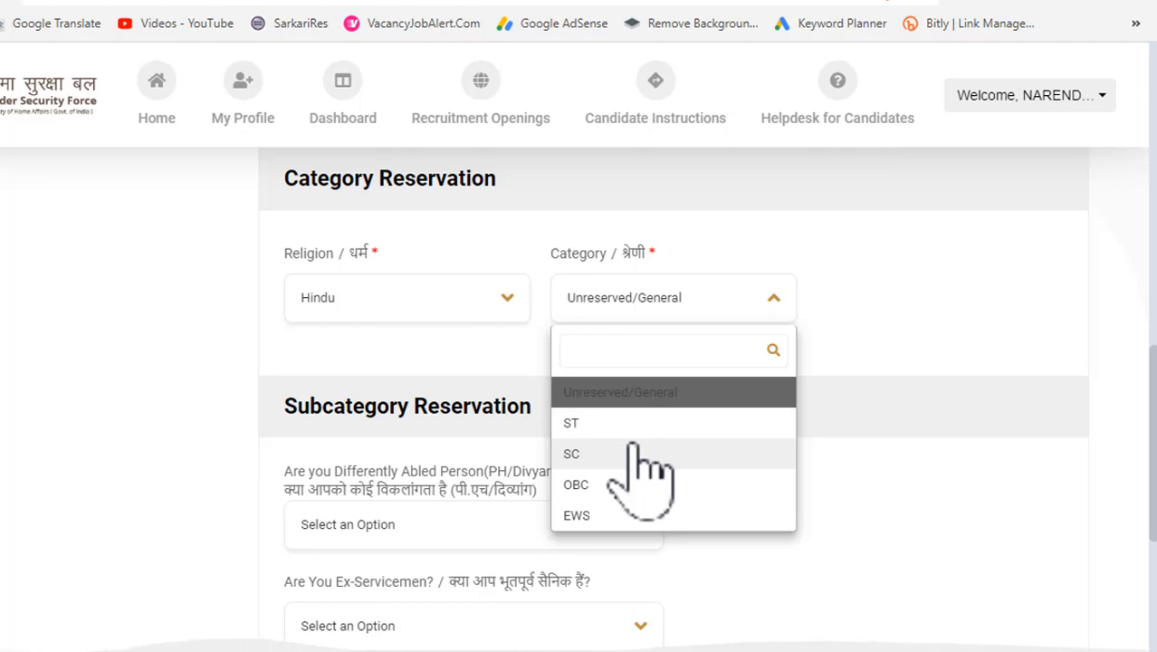
pyautogui.click(634, 452)
pyautogui.moveTo(1147, 360); pyautogui.dragTo(1145, 378)
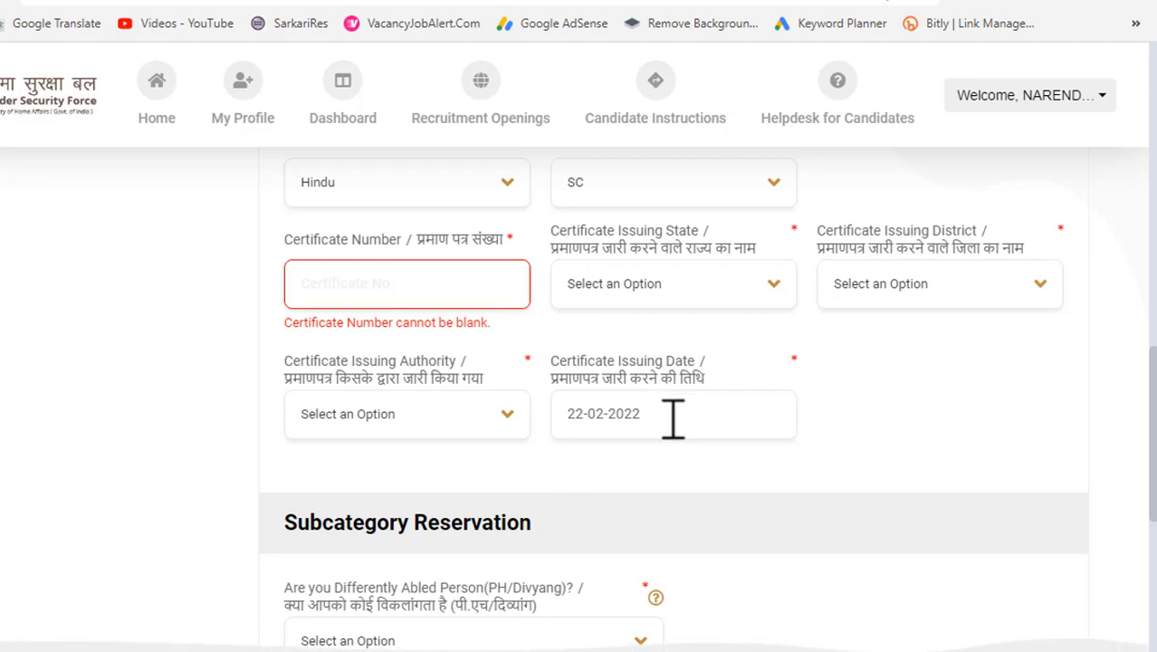
# Answer No to the differently abled, ex-servicemen and departmental questions, and save the personal information
pyautogui.scroll(-3, 672, 417)
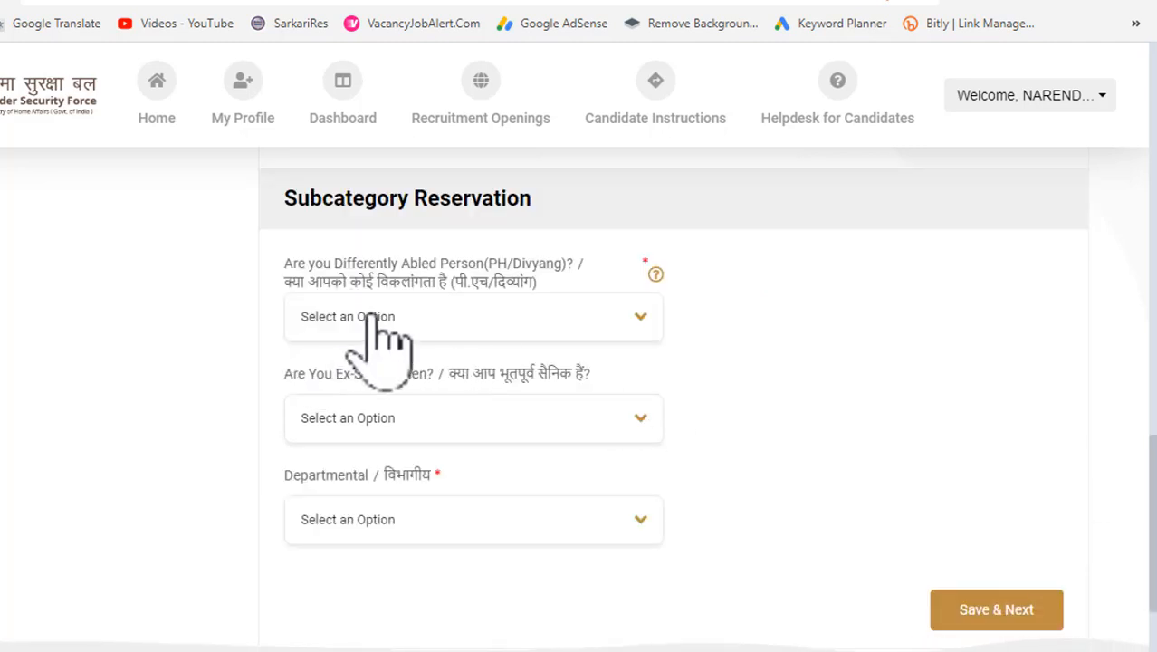
pyautogui.click(638, 316)
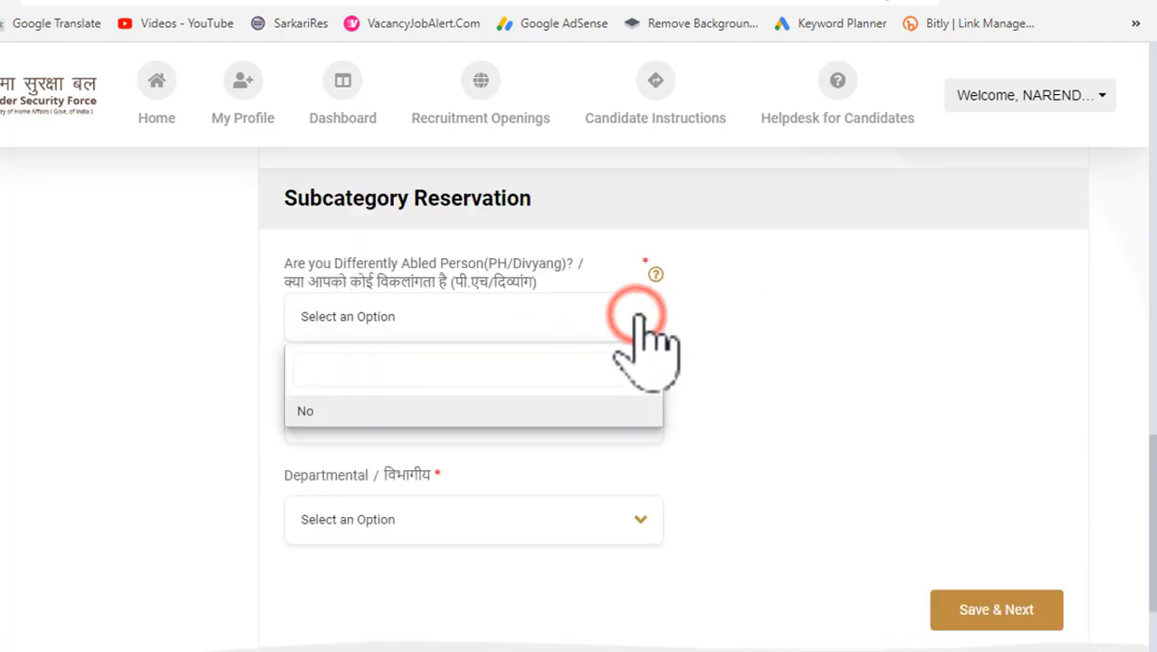
pyautogui.click(370, 413)
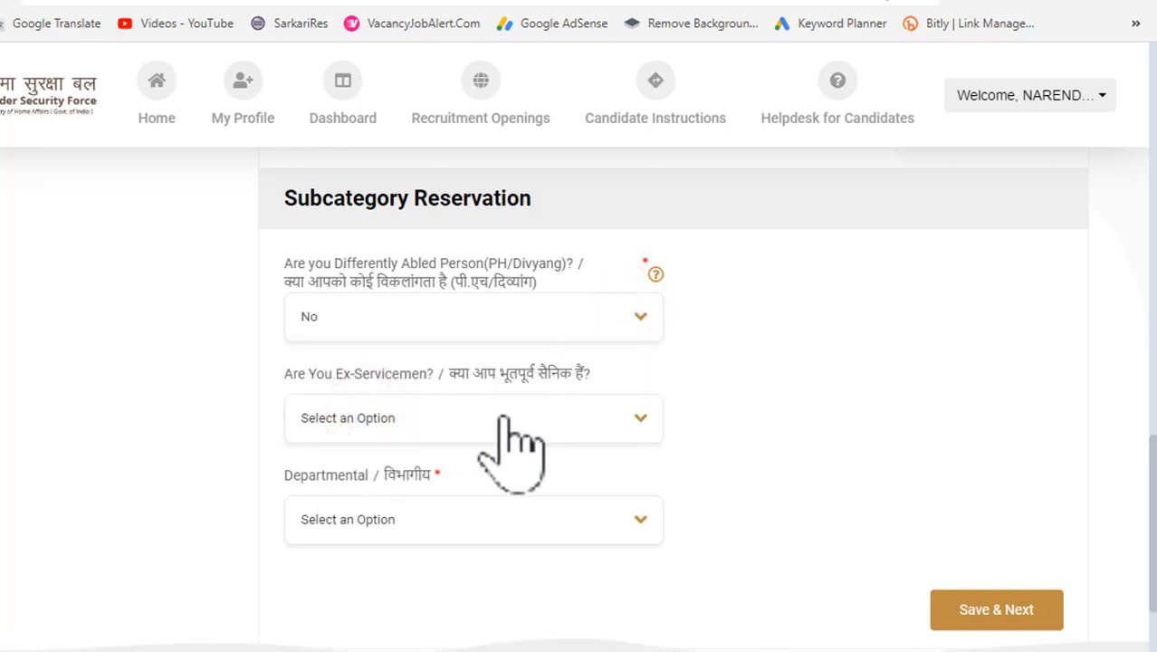
pyautogui.click(536, 421)
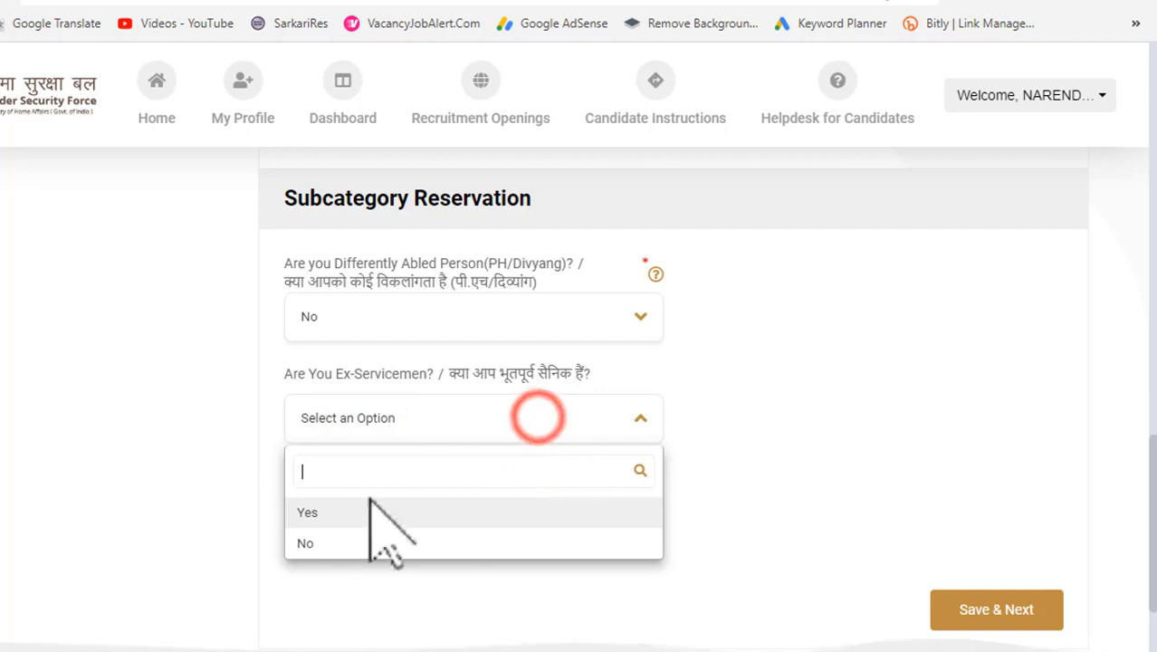
pyautogui.click(342, 543)
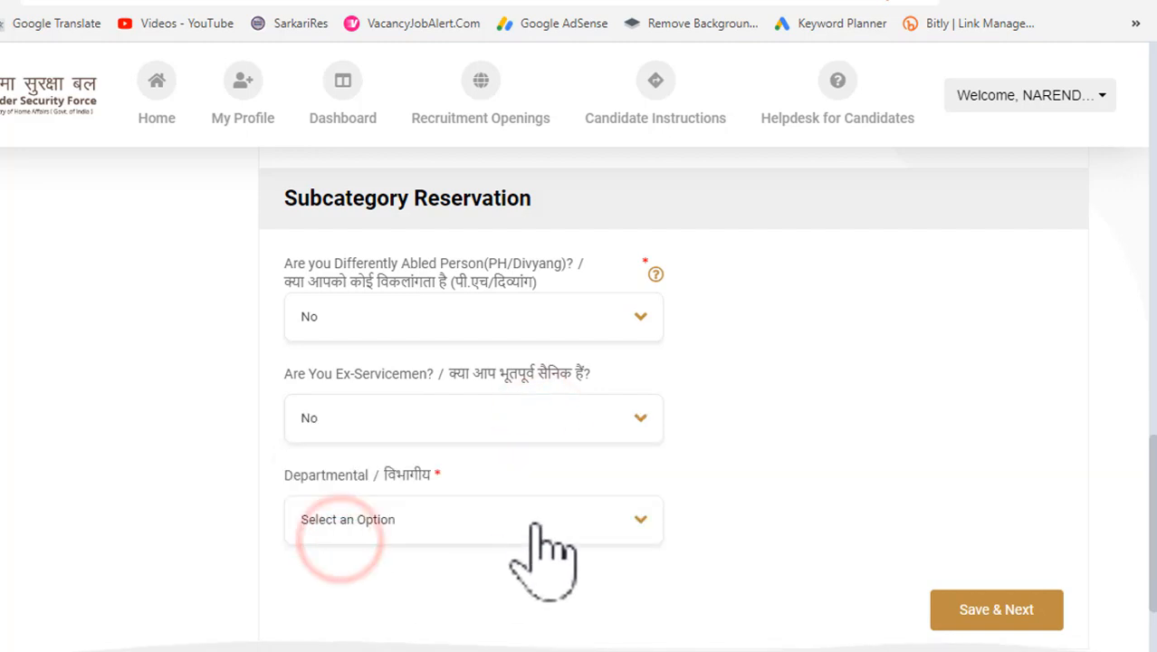
pyautogui.click(533, 523)
pyautogui.scroll(-2, 534, 525)
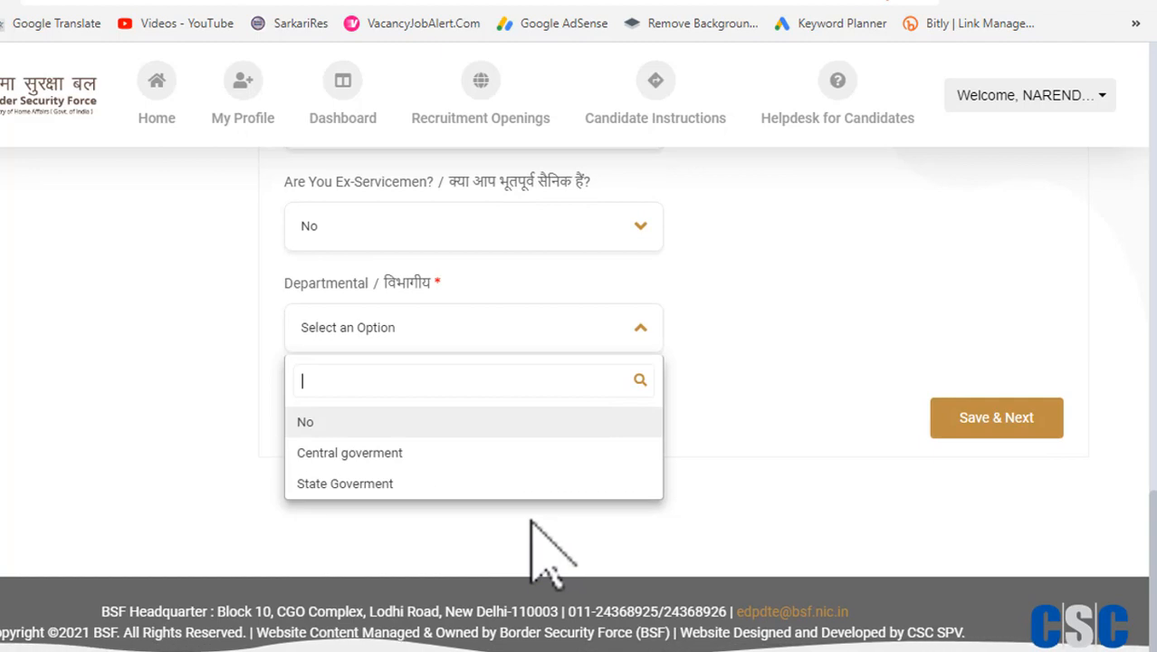
pyautogui.click(305, 422)
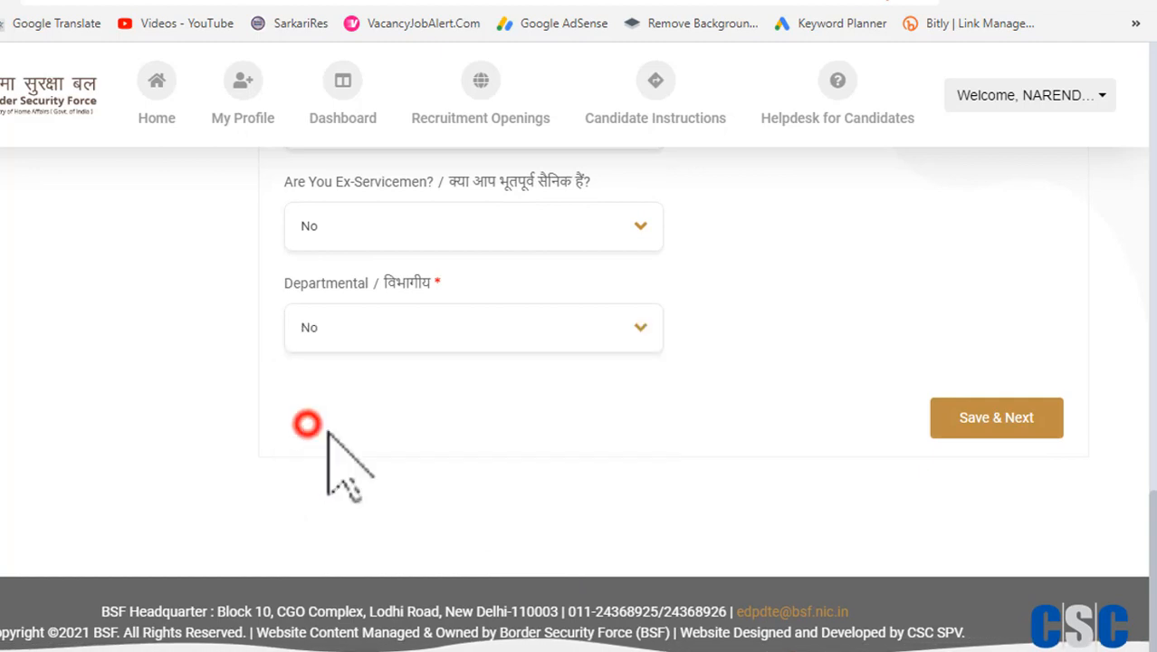
pyautogui.click(1010, 425)
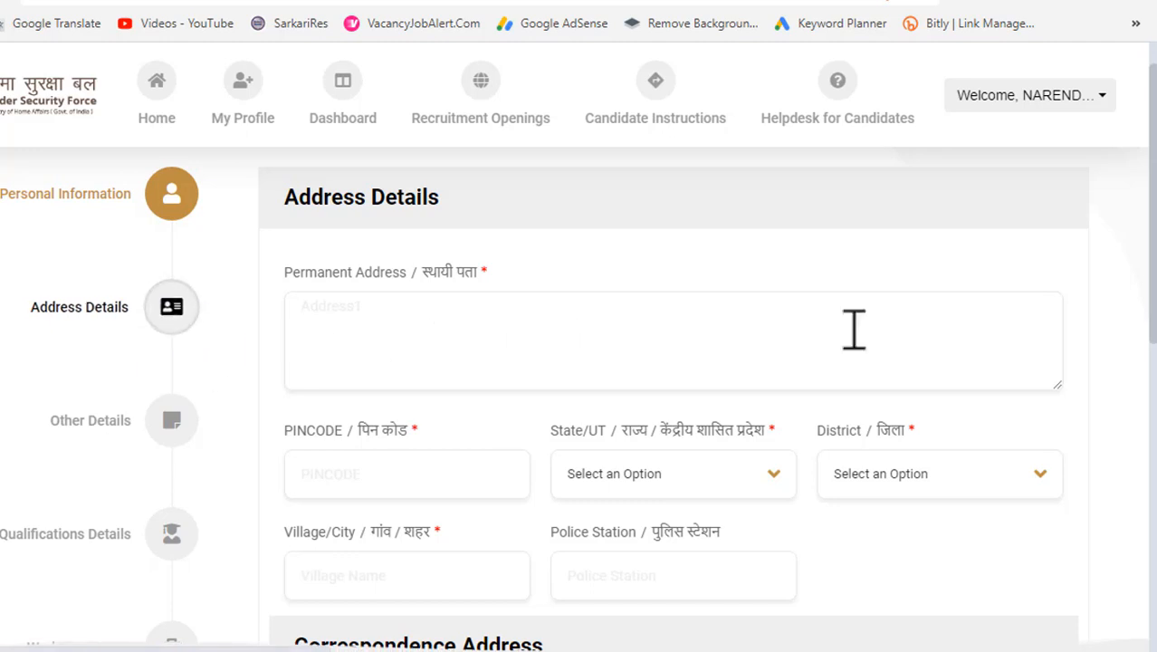
# Check the permanent and correspondence address sections, and save the address details to proceed to Other Details
pyautogui.scroll(-2, 1148, 243)
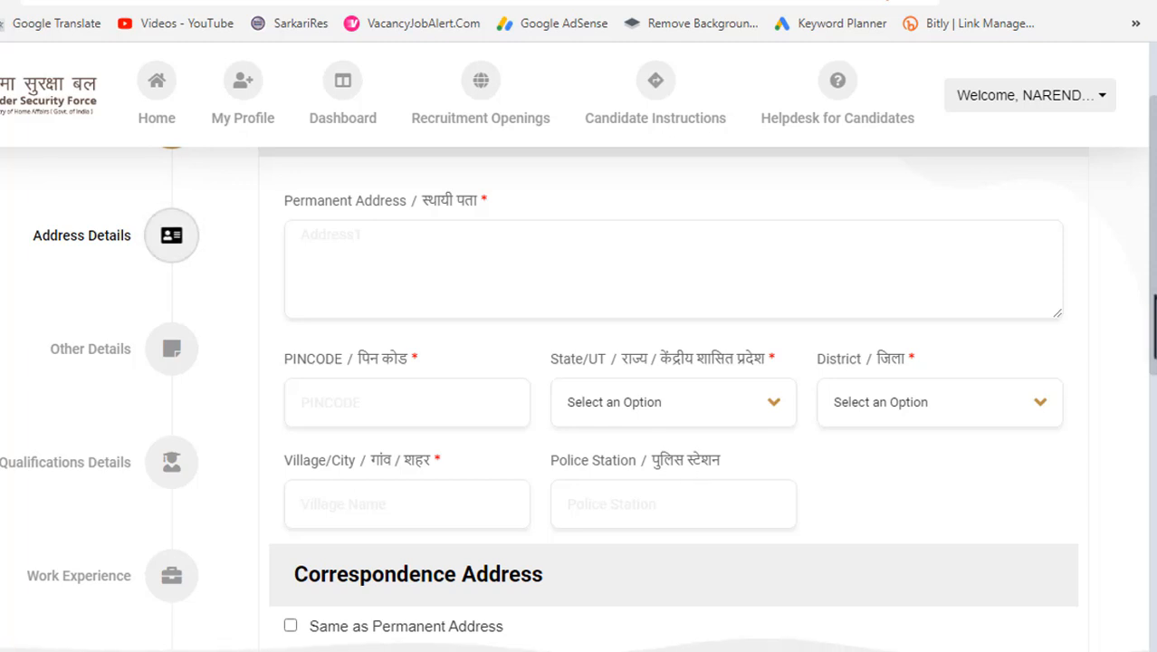
pyautogui.scroll(-3, 1146, 297)
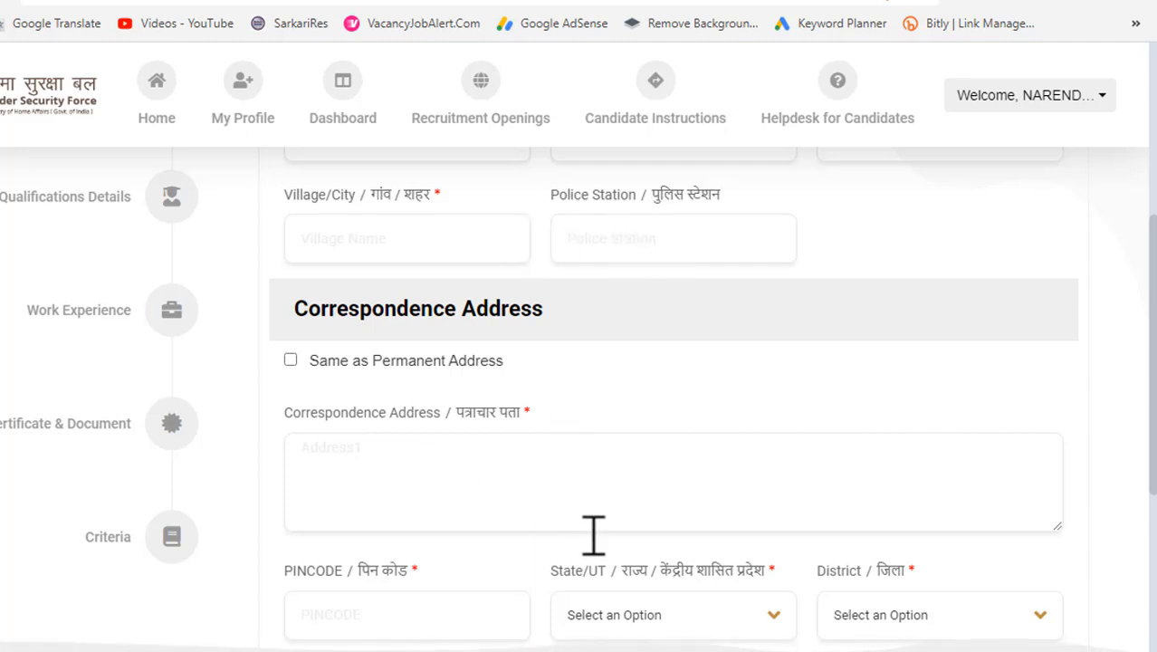
pyautogui.scroll(2, 725, 455)
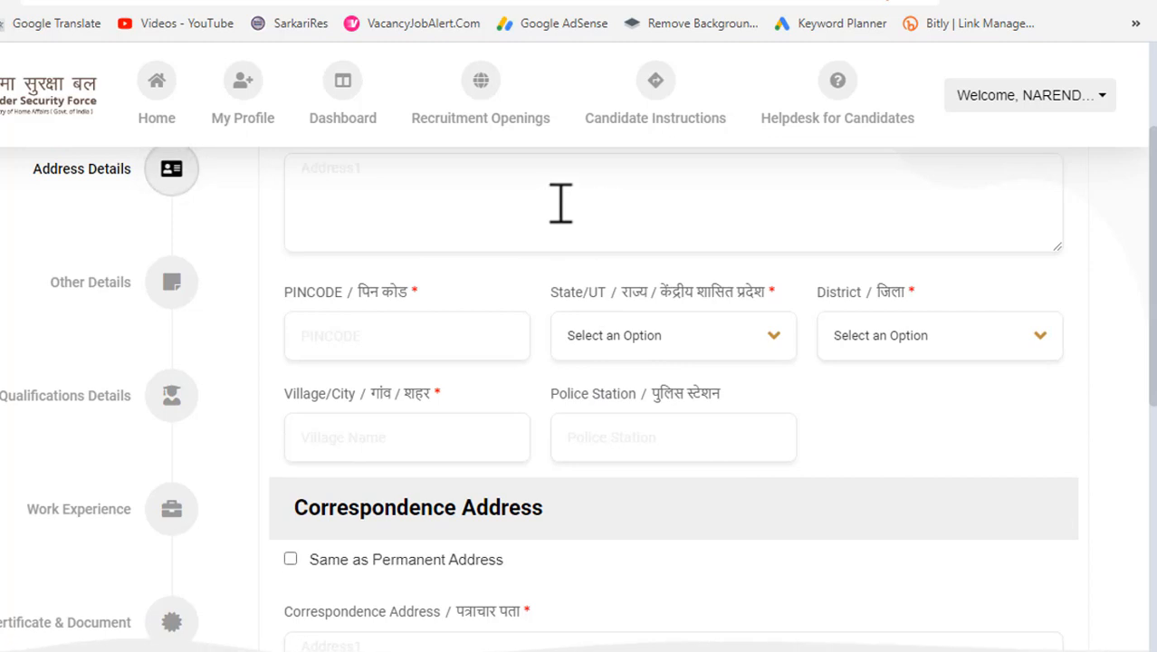
pyautogui.scroll(-3, 561, 203)
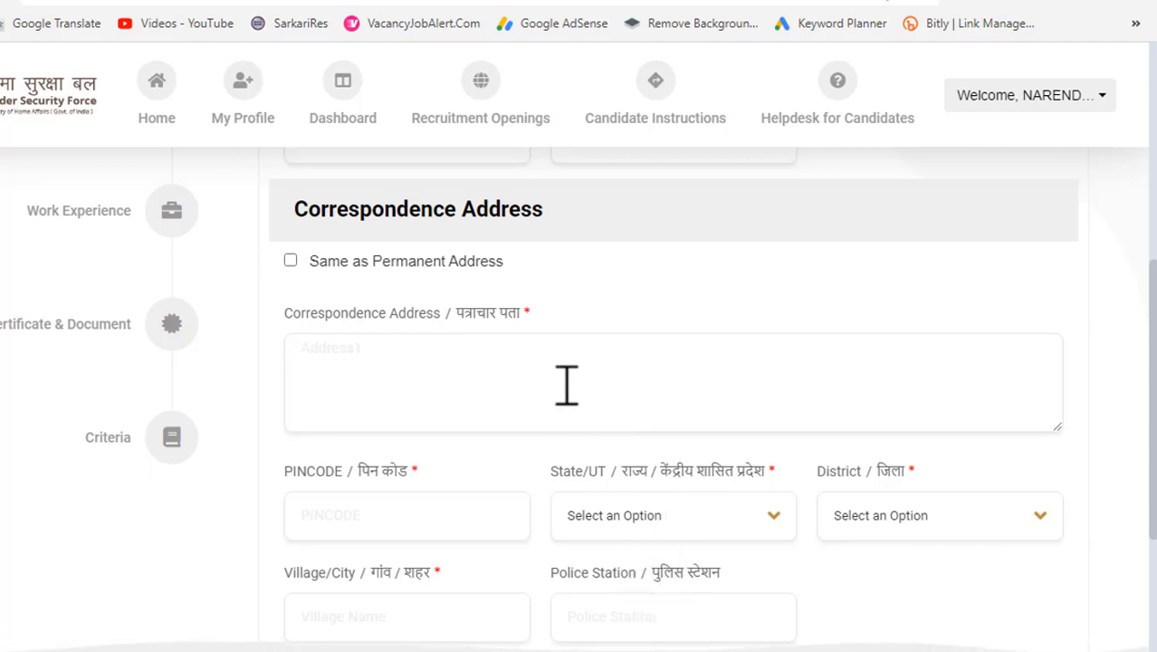
pyautogui.scroll(-3, 579, 362)
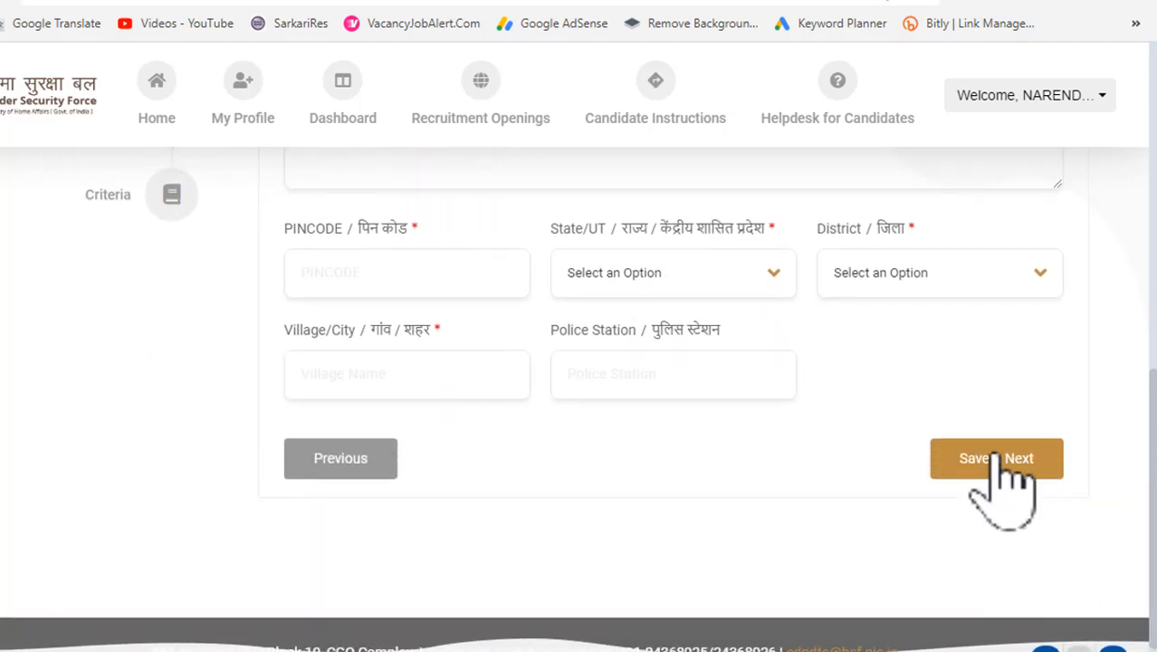
pyautogui.click(996, 458)
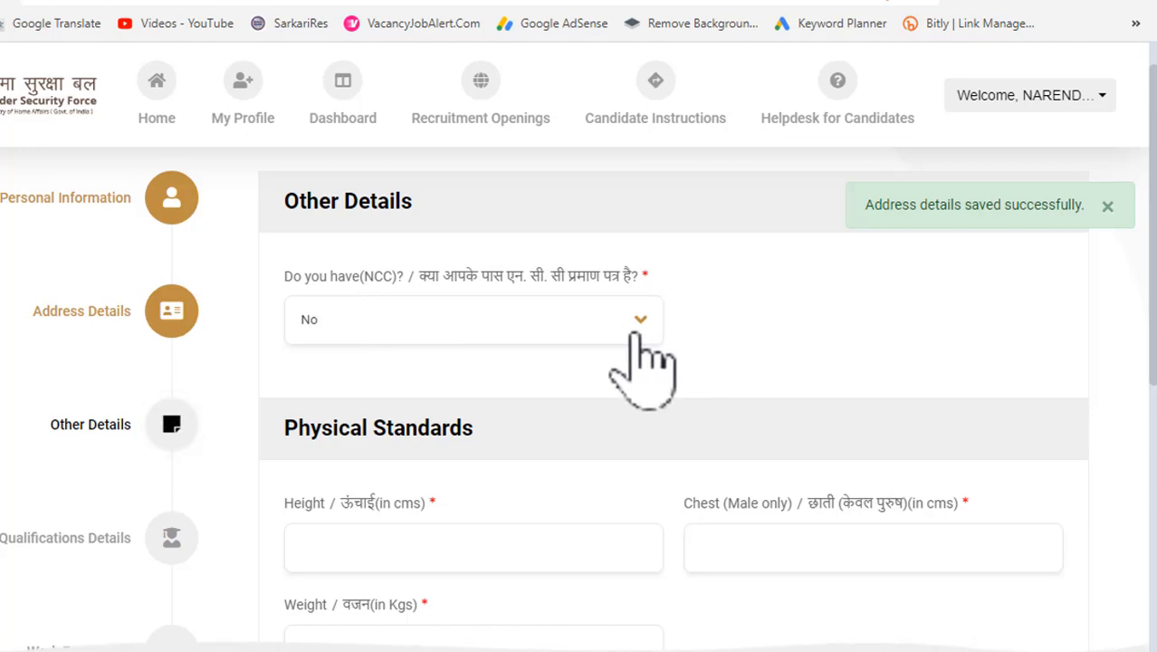
# Check the NCC and Physical Standards sections, keep No for the pending criminal case question, and save the other details
pyautogui.scroll(-2, 724, 371)
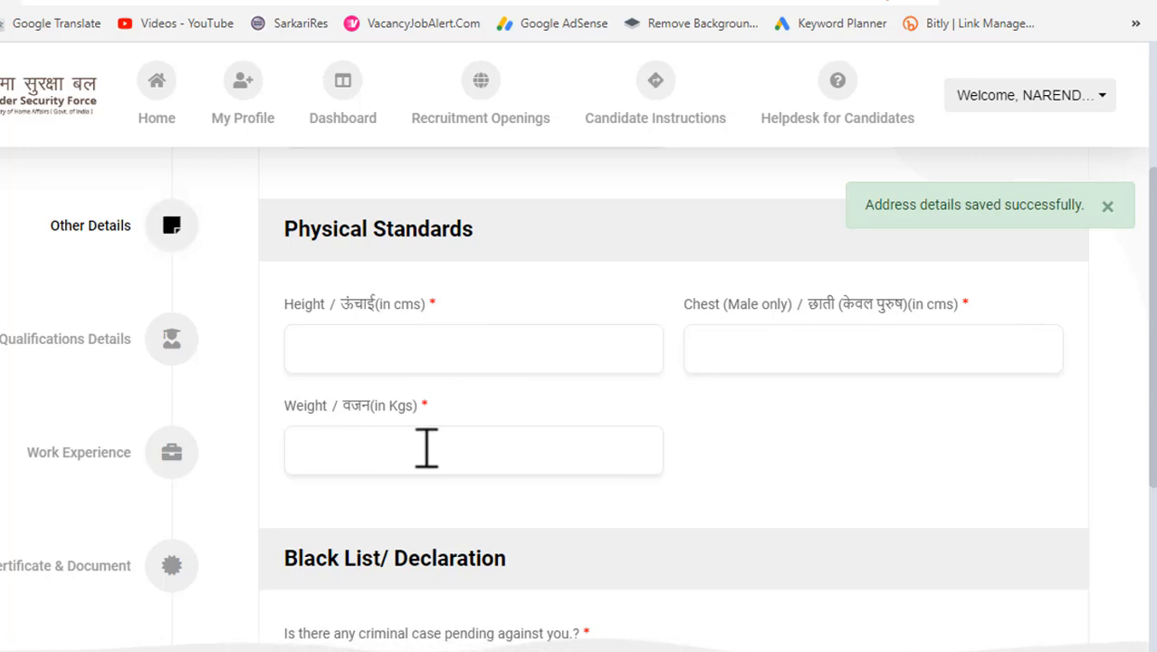
pyautogui.scroll(-4, 697, 462)
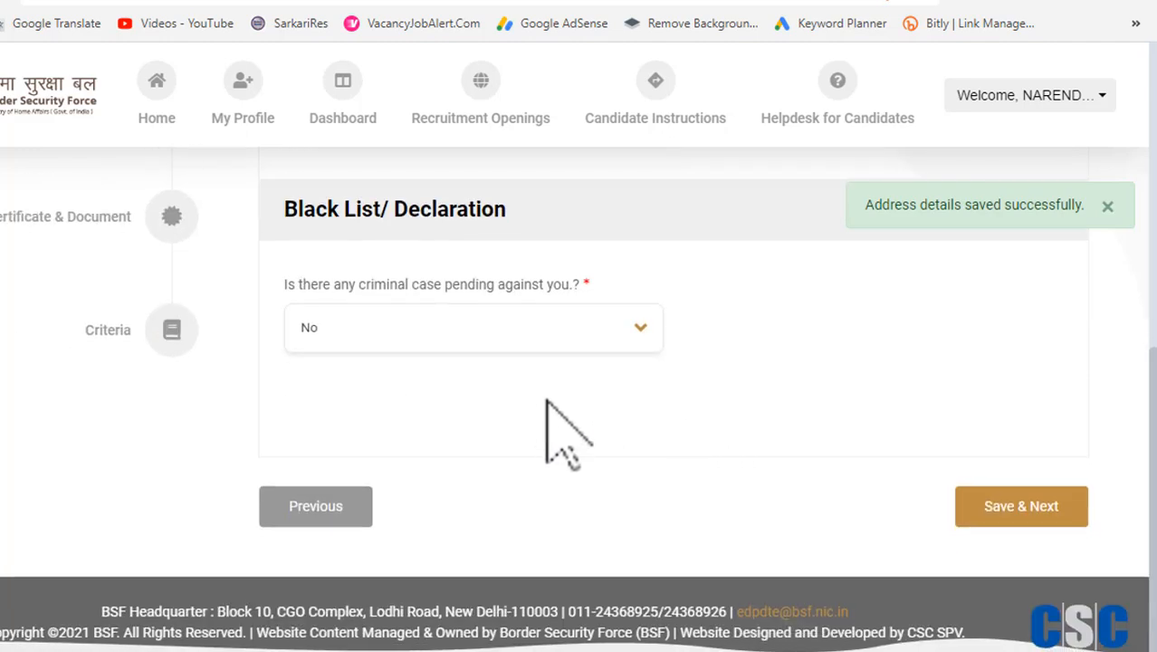
pyautogui.click(640, 326)
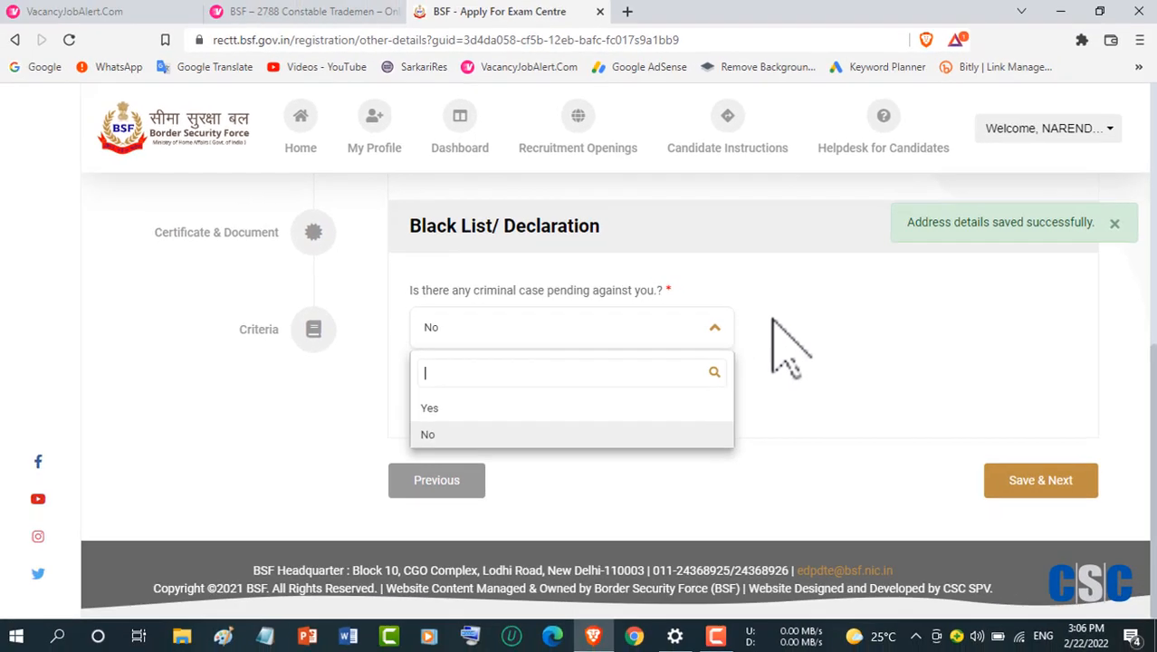
pyautogui.click(726, 320)
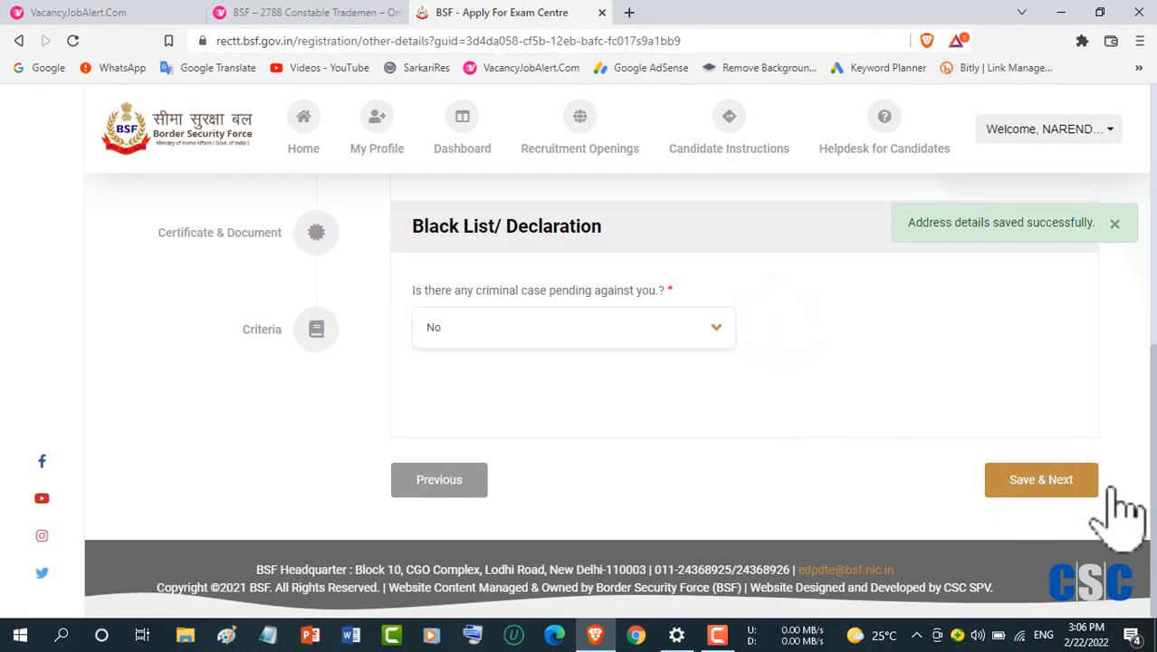
pyautogui.click(1066, 485)
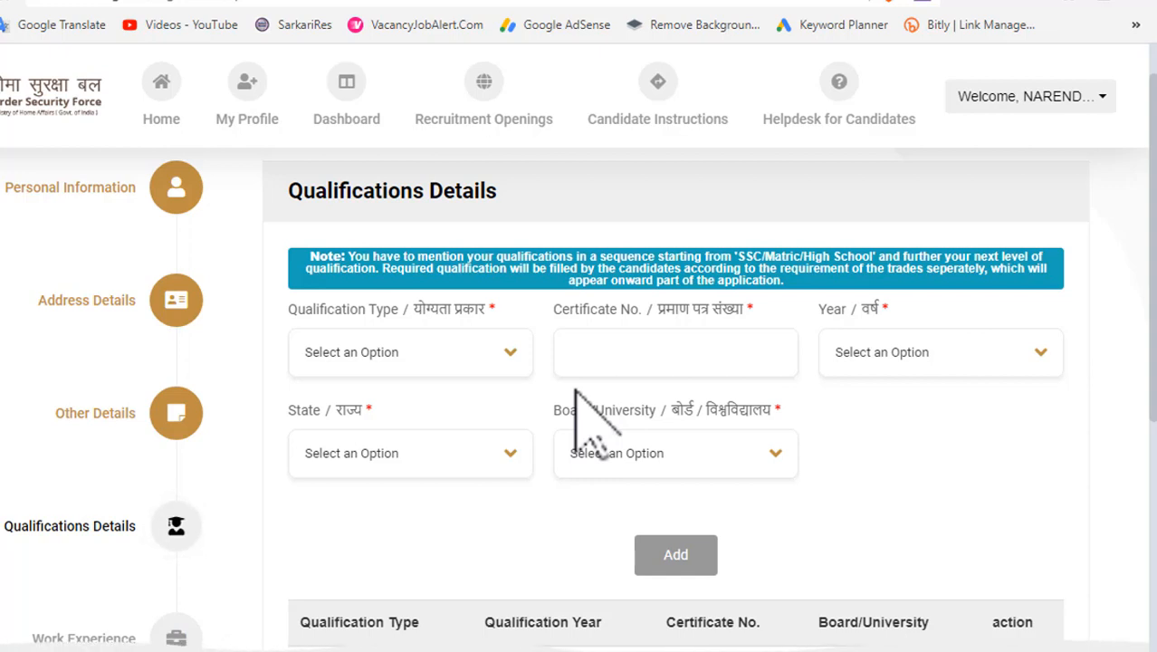
# Add the SSC/Matric/High School qualification with its certificate number, year 2013, state and board
pyautogui.click(502, 354)
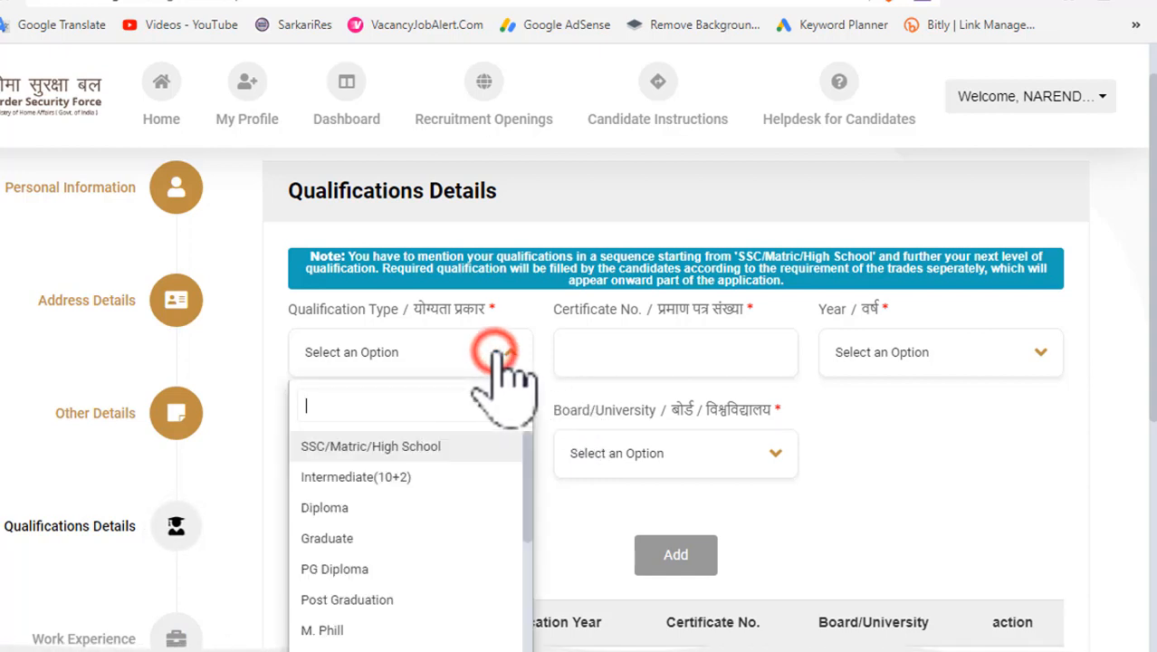
pyautogui.click(404, 448)
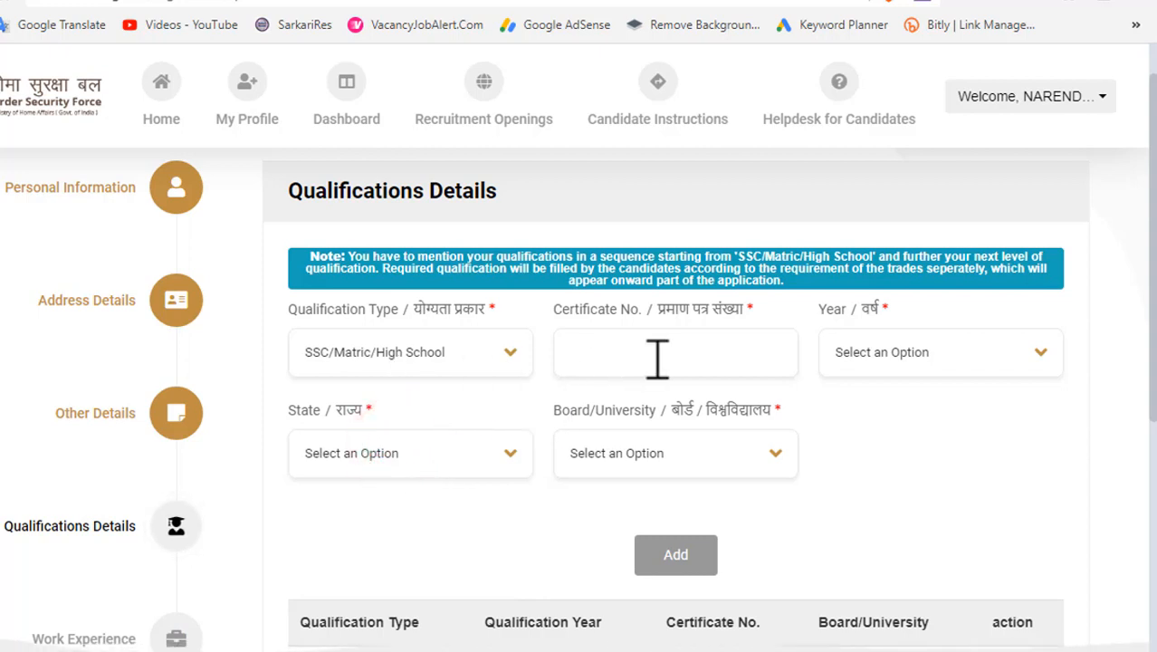
pyautogui.click(700, 353)
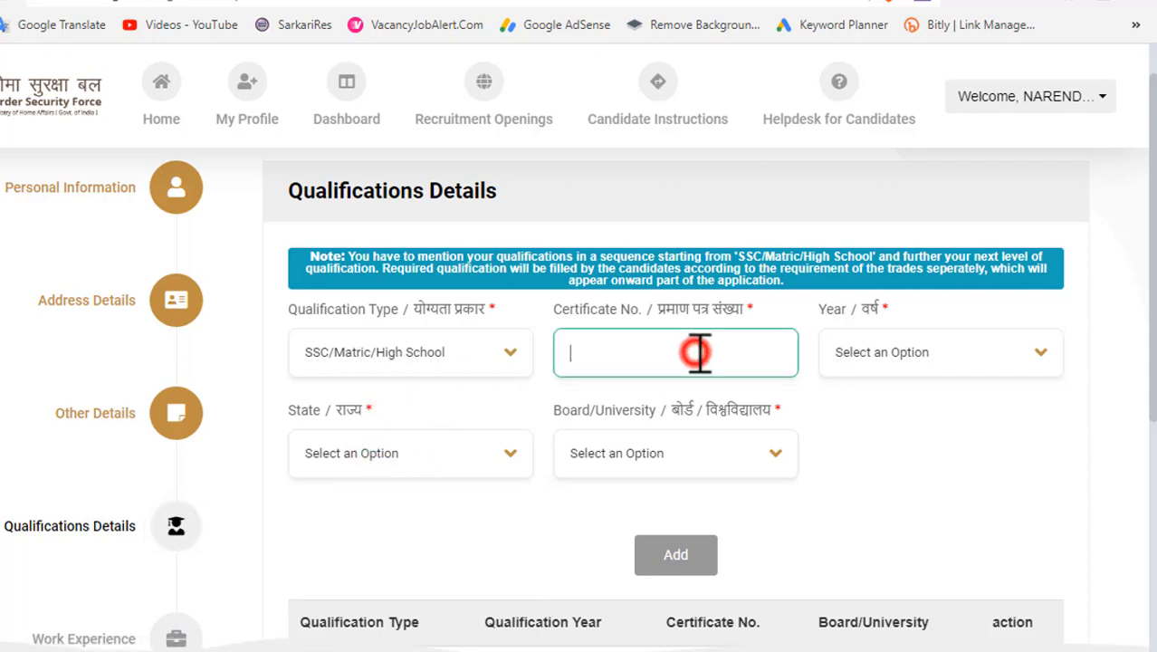
pyautogui.click(985, 353)
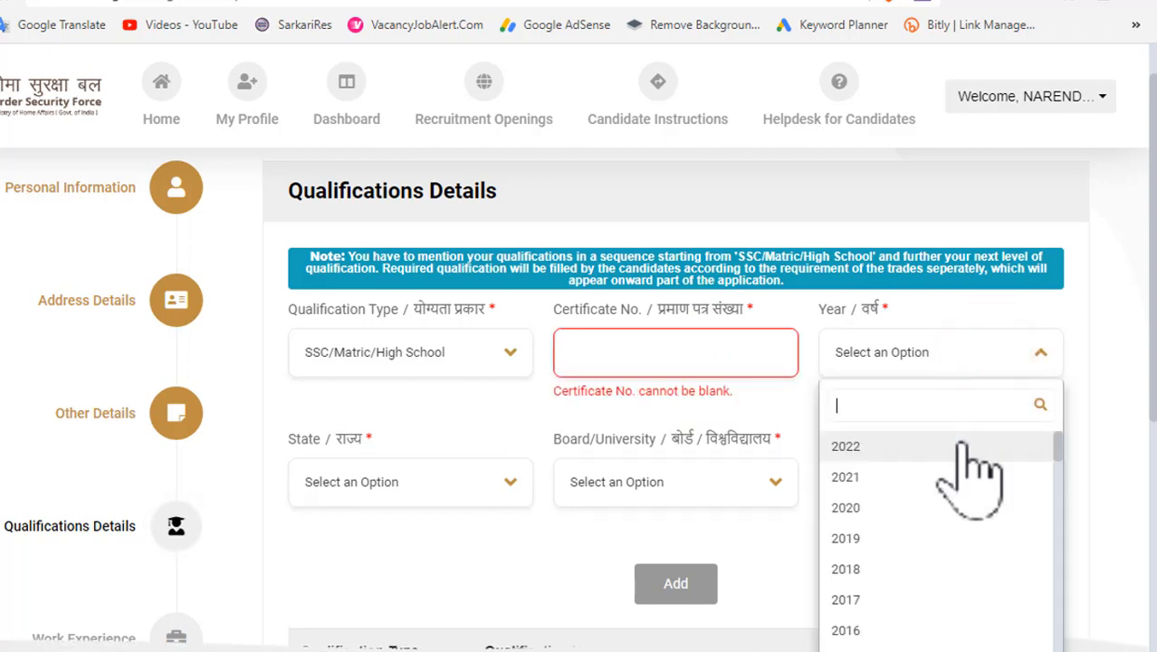
pyautogui.click(446, 484)
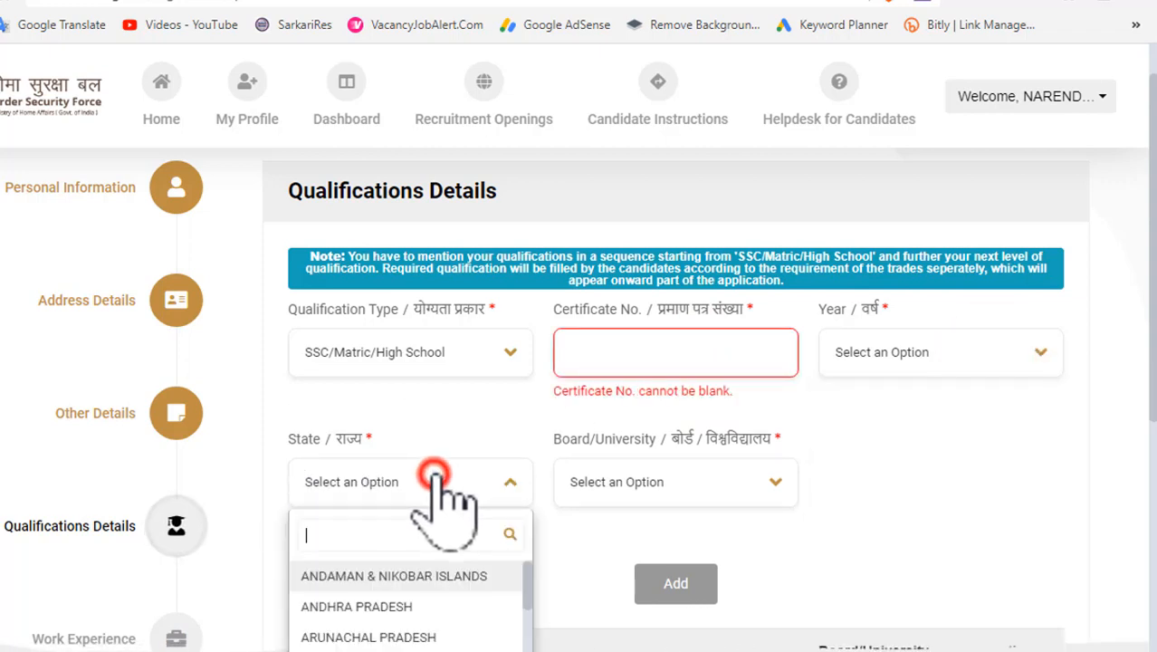
pyautogui.click(744, 484)
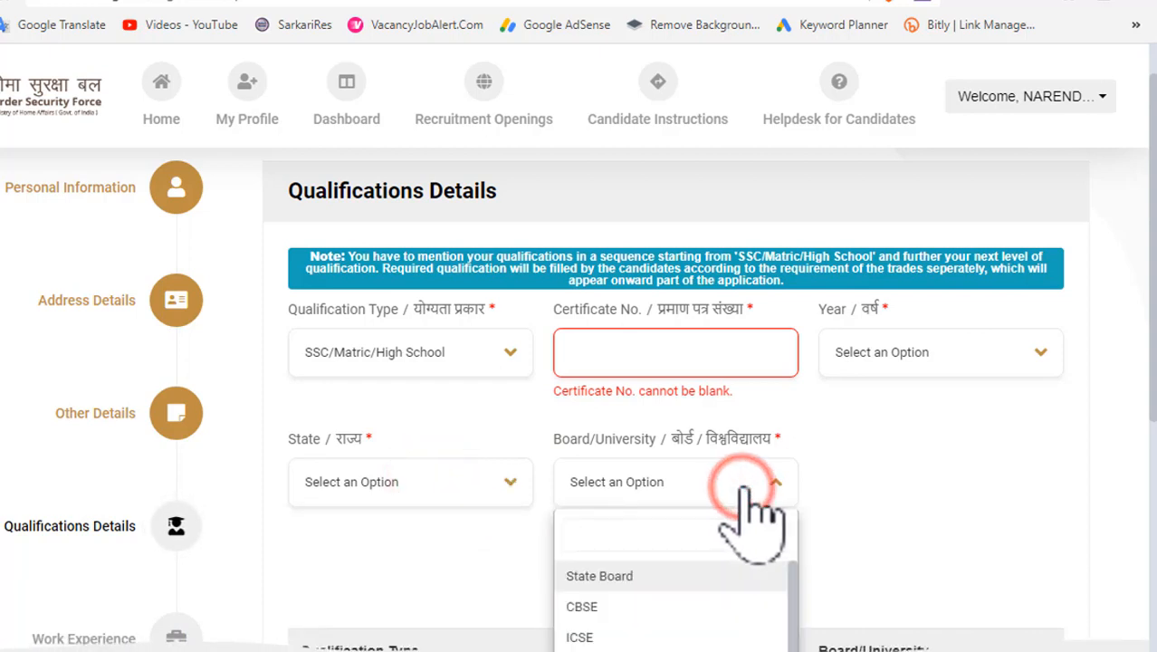
pyautogui.click(850, 473)
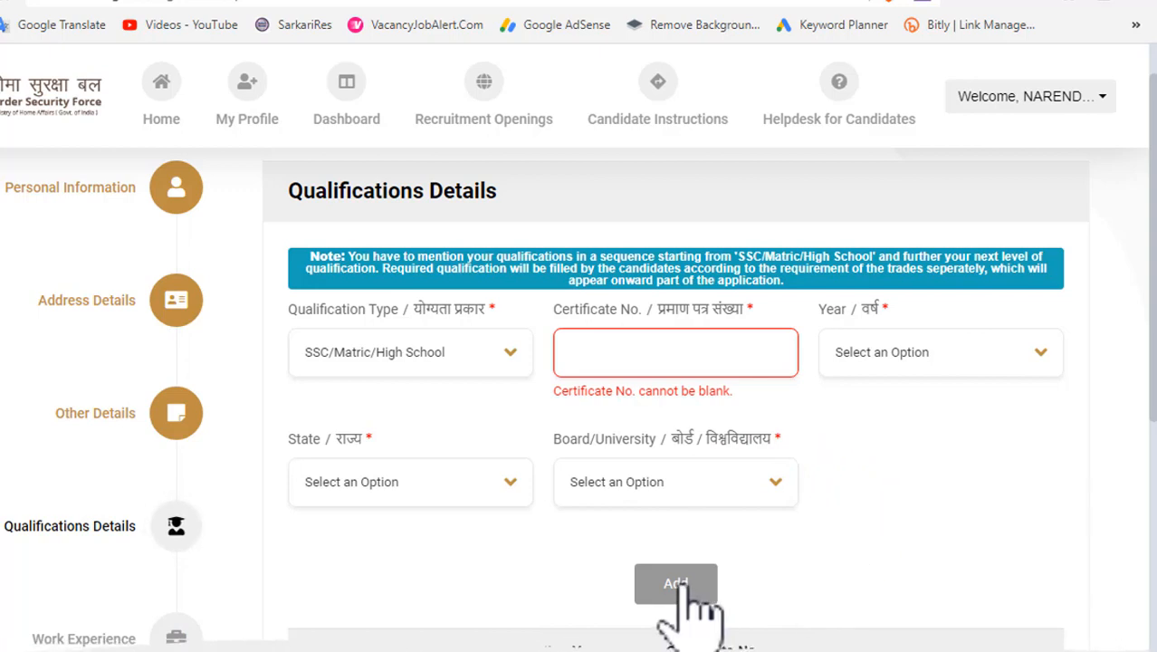
pyautogui.click(685, 586)
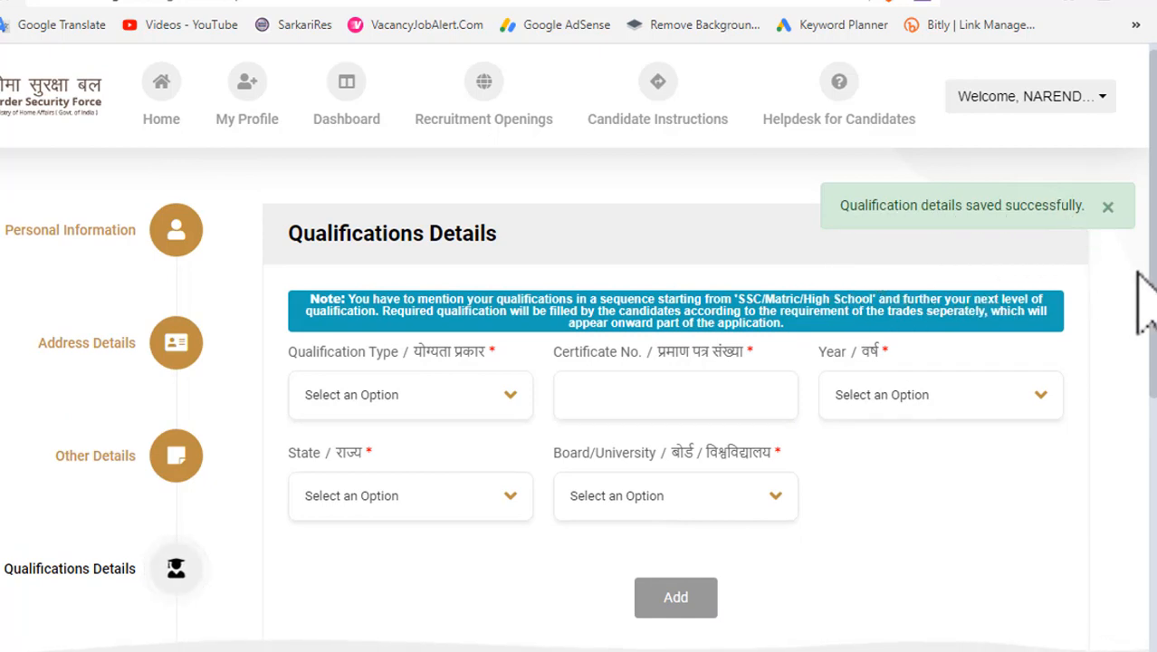
# Check the added qualification in the list and proceed to Work Experience
pyautogui.scroll(-4, 1148, 258)
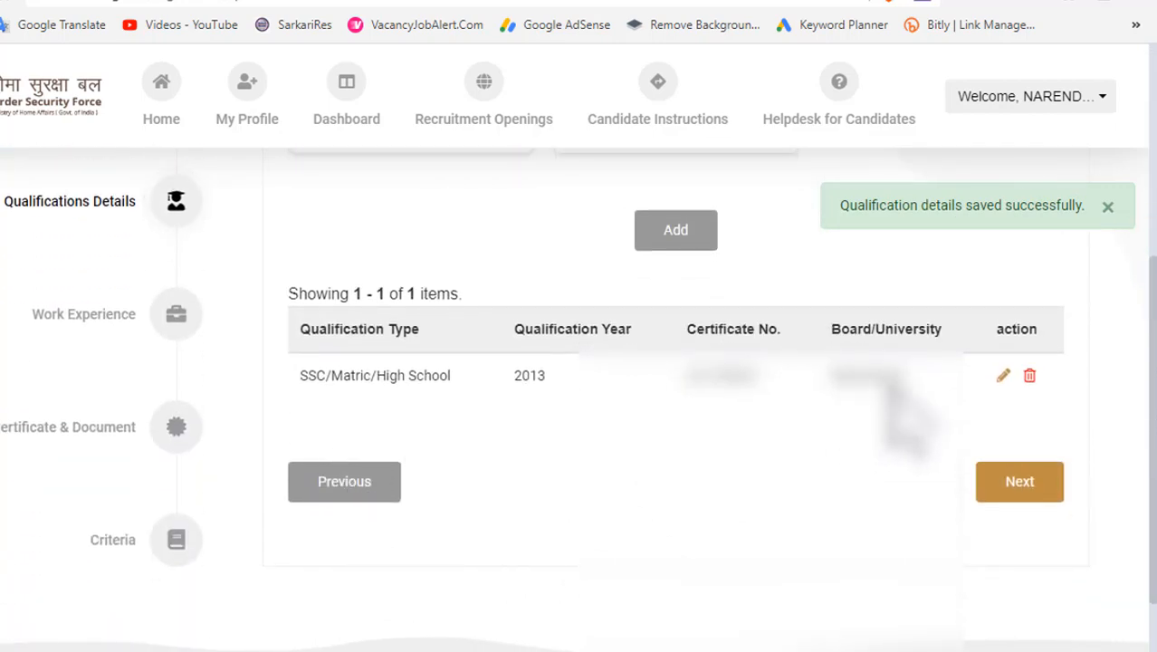
pyautogui.scroll(4, 1153, 395)
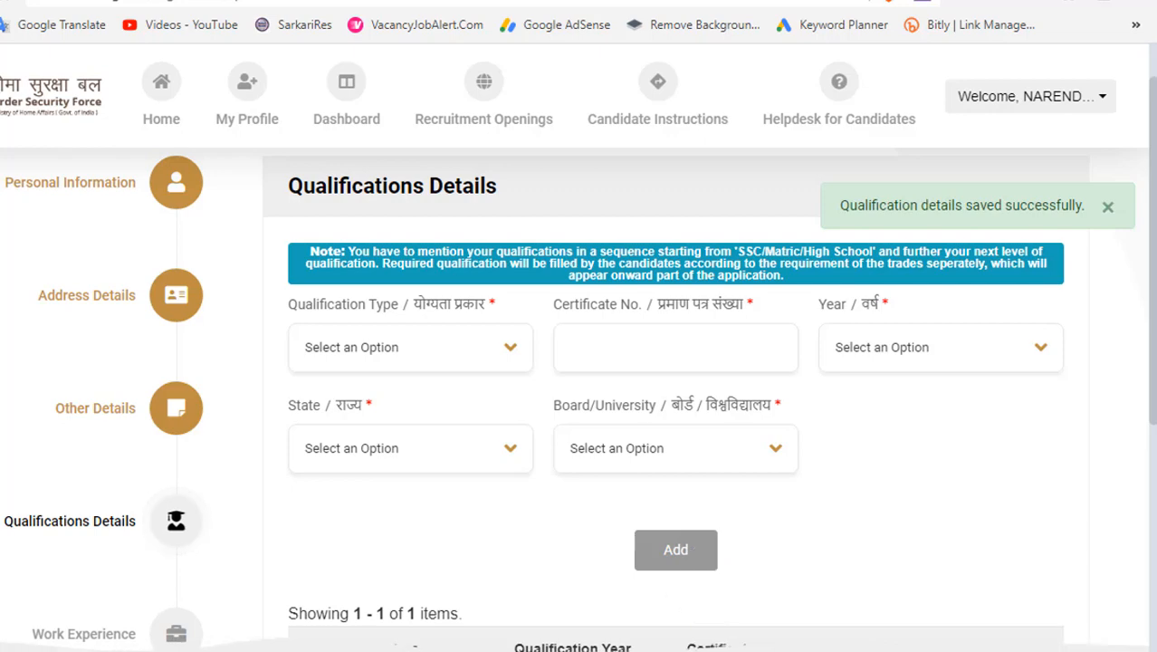
pyautogui.moveTo(1153, 271); pyautogui.dragTo(1132, 563)
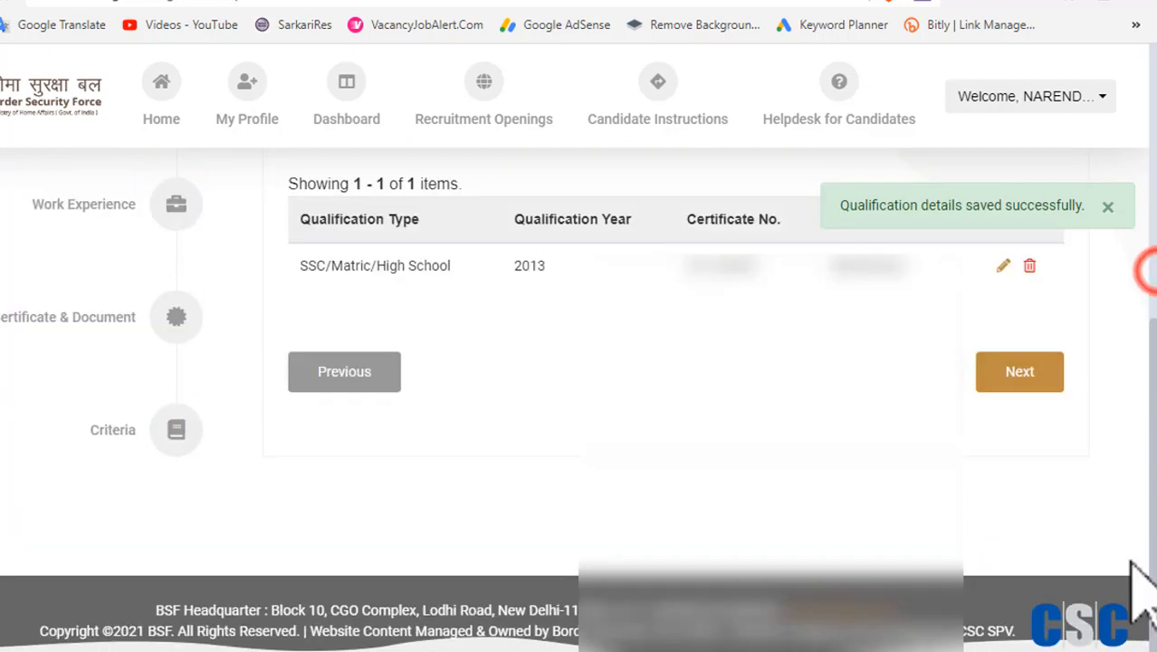
pyautogui.click(1020, 373)
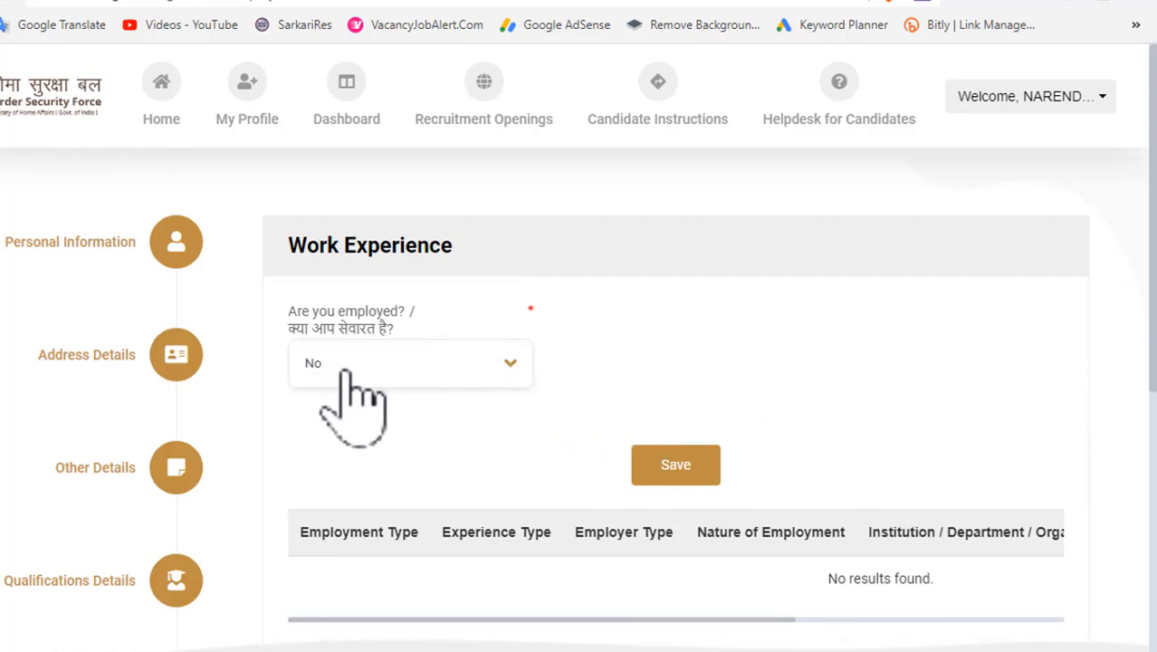
# Answer Yes to the employment question to bring up the employment detail fields
pyautogui.click(509, 364)
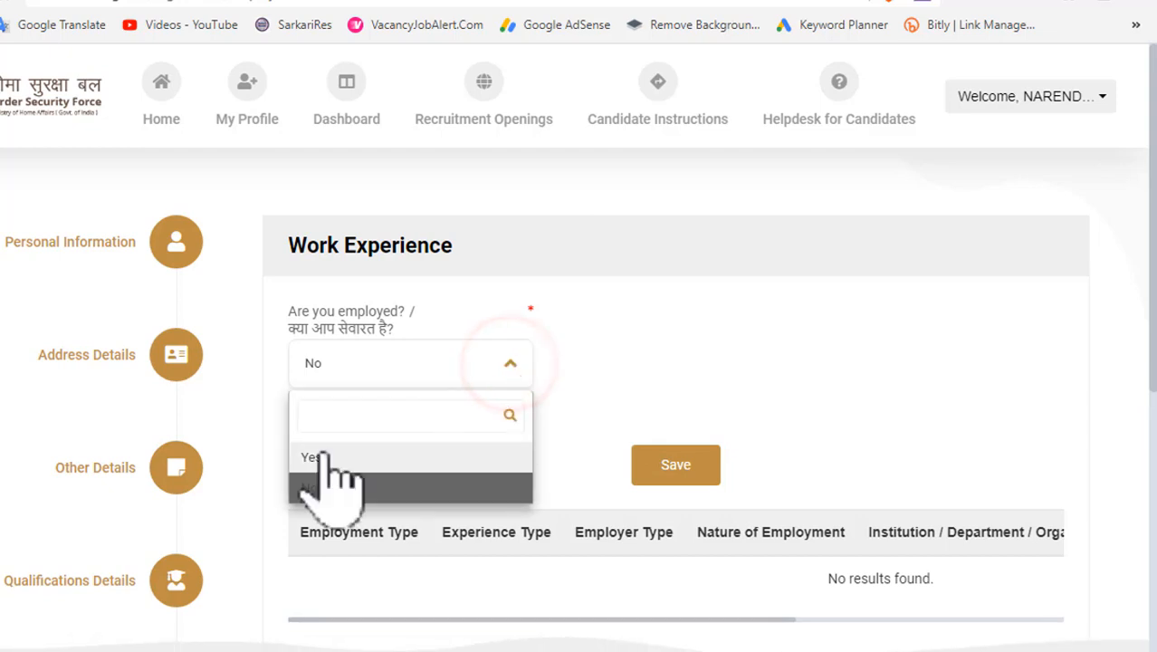
pyautogui.click(322, 451)
pyautogui.moveTo(1153, 274); pyautogui.dragTo(1154, 342)
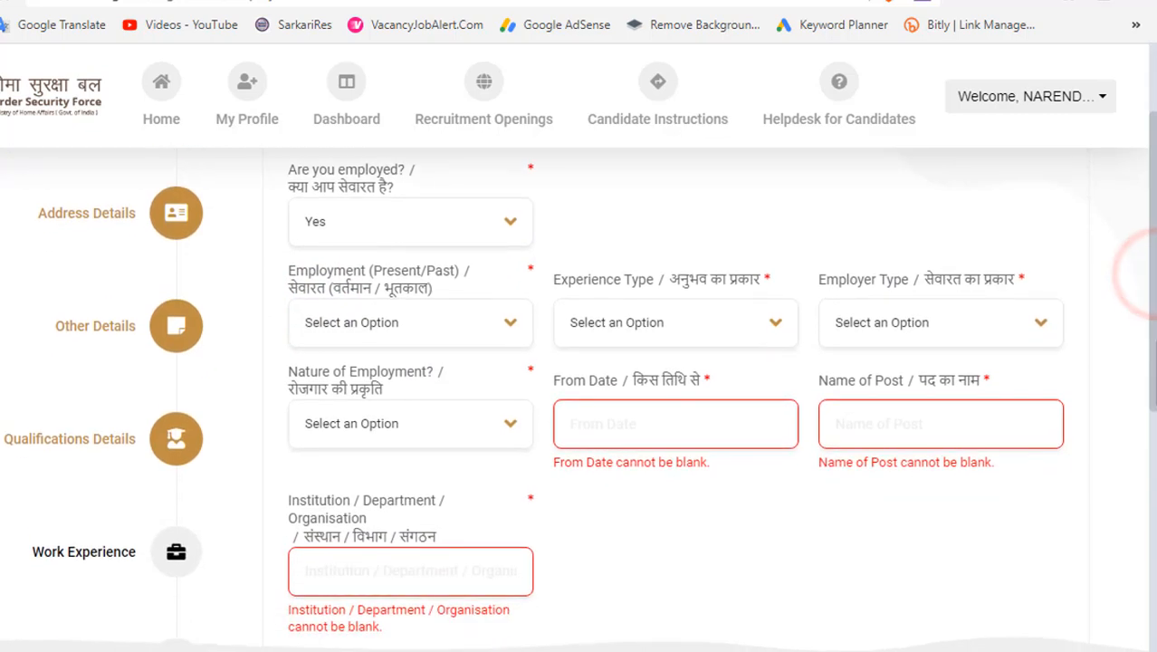
# Examine the employment period, experience type, employer type and nature of employment options, and the date, post and organisation fields
pyautogui.click(512, 321)
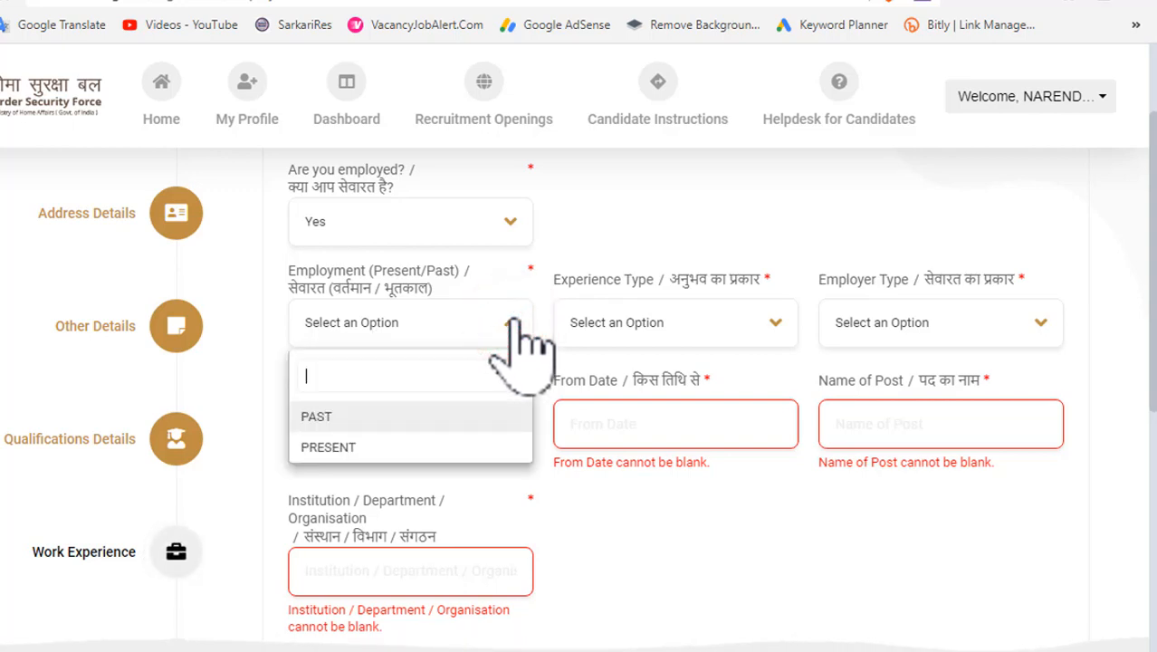
pyautogui.click(758, 323)
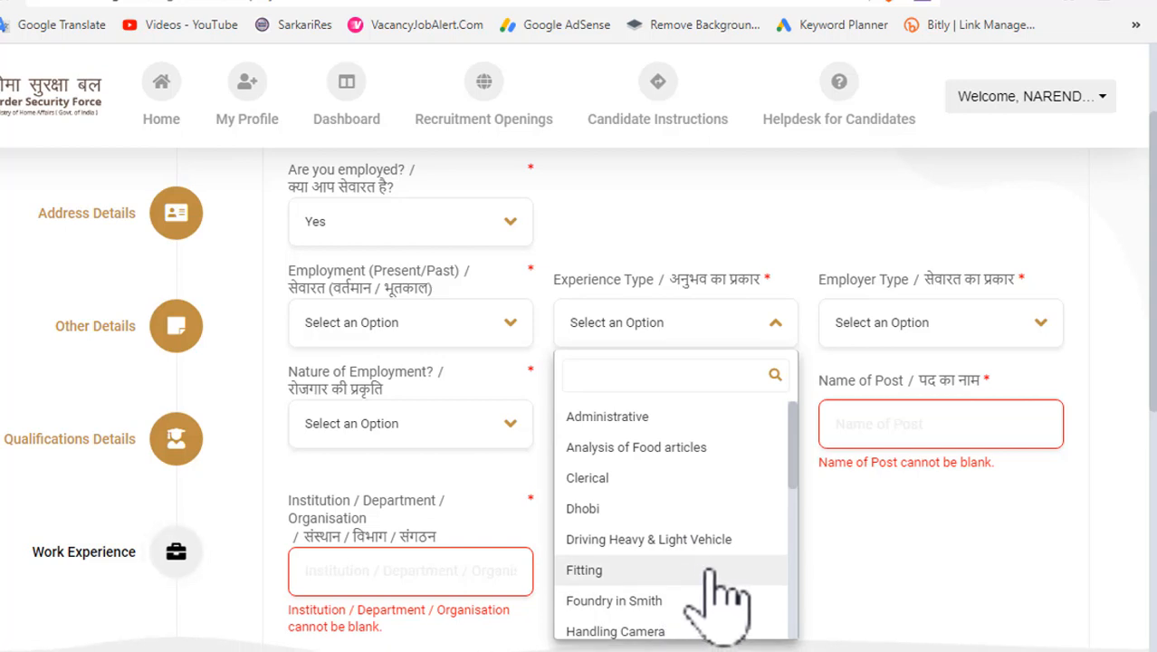
pyautogui.click(1041, 322)
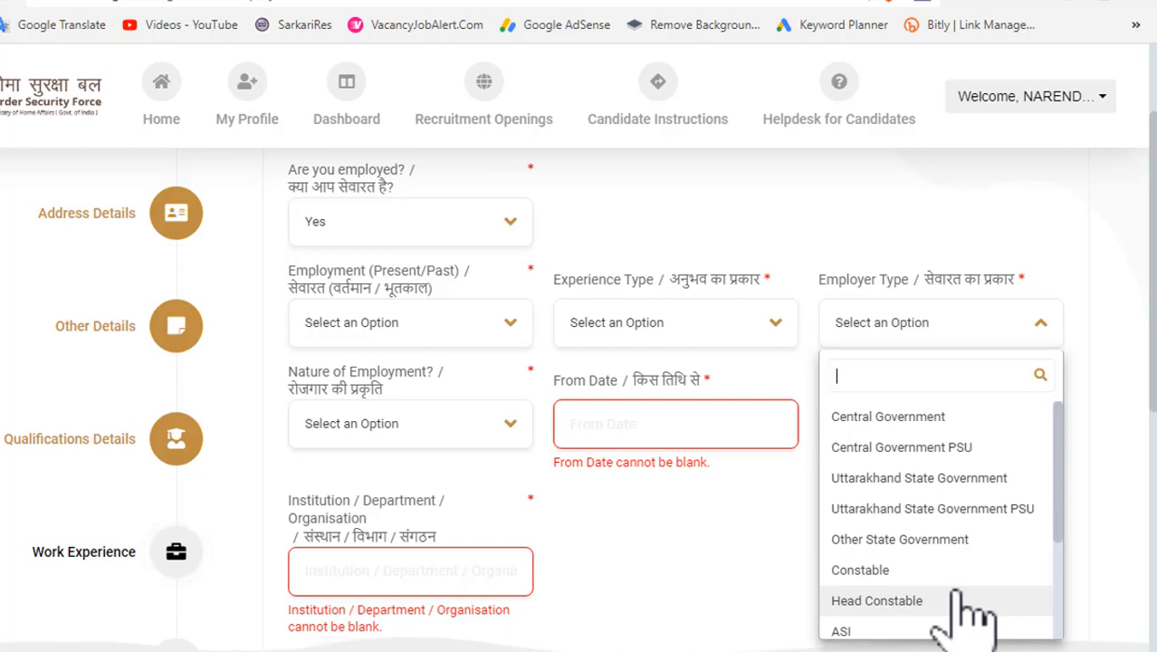
pyautogui.click(500, 426)
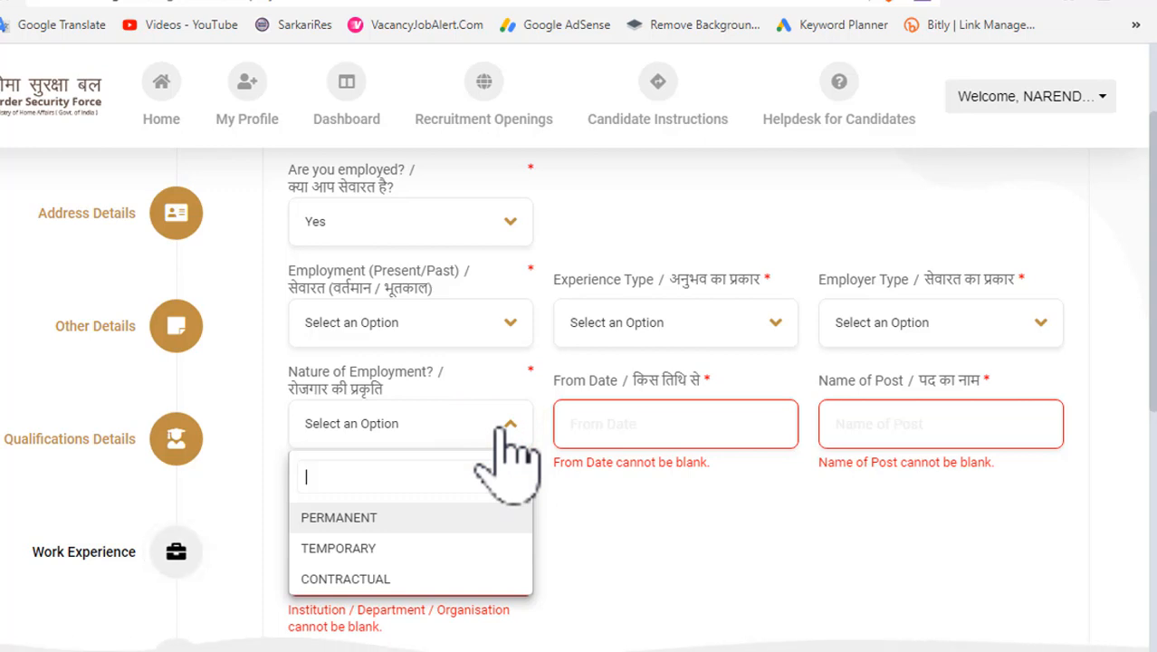
pyautogui.click(696, 415)
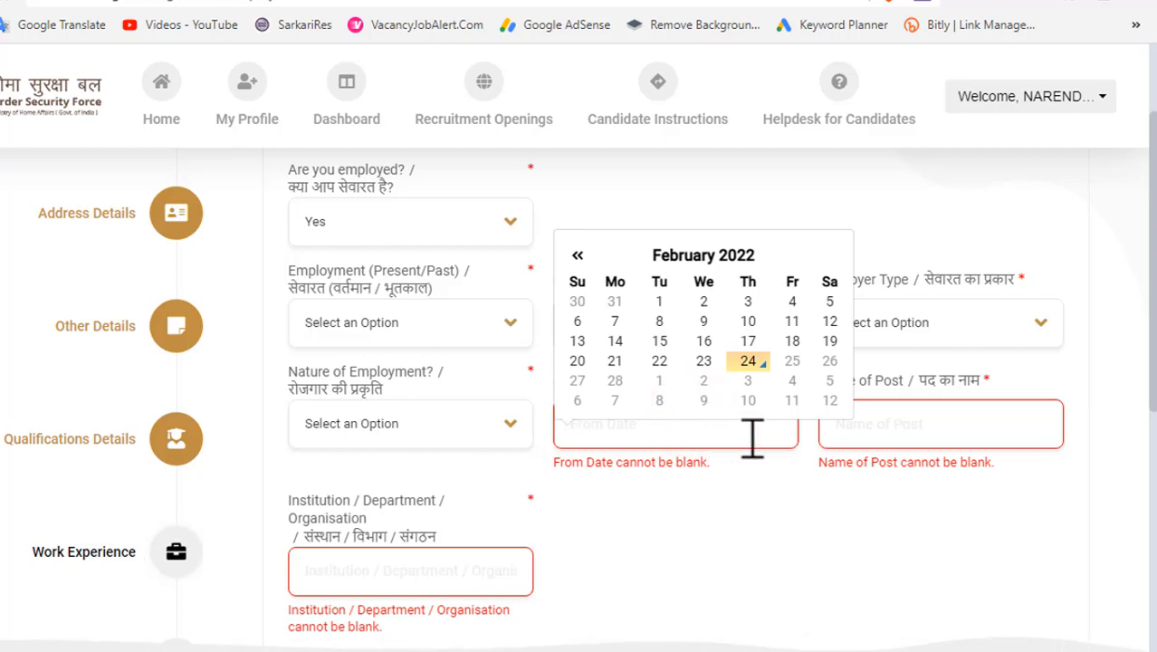
pyautogui.click(978, 424)
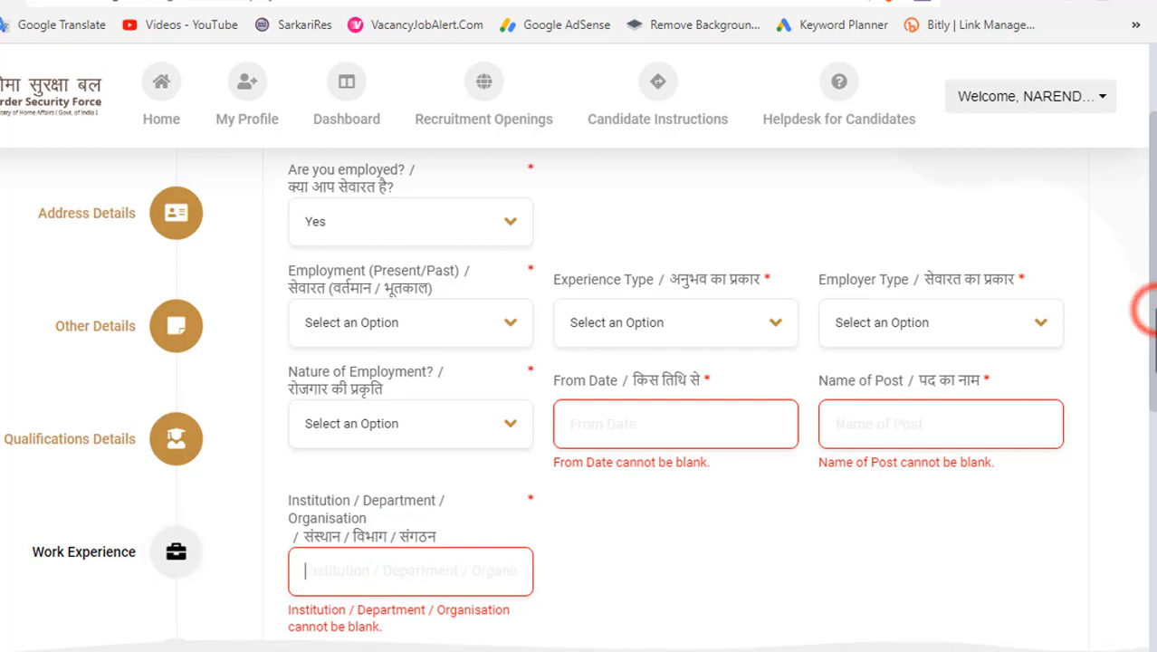
pyautogui.moveTo(1146, 310); pyautogui.dragTo(1137, 504)
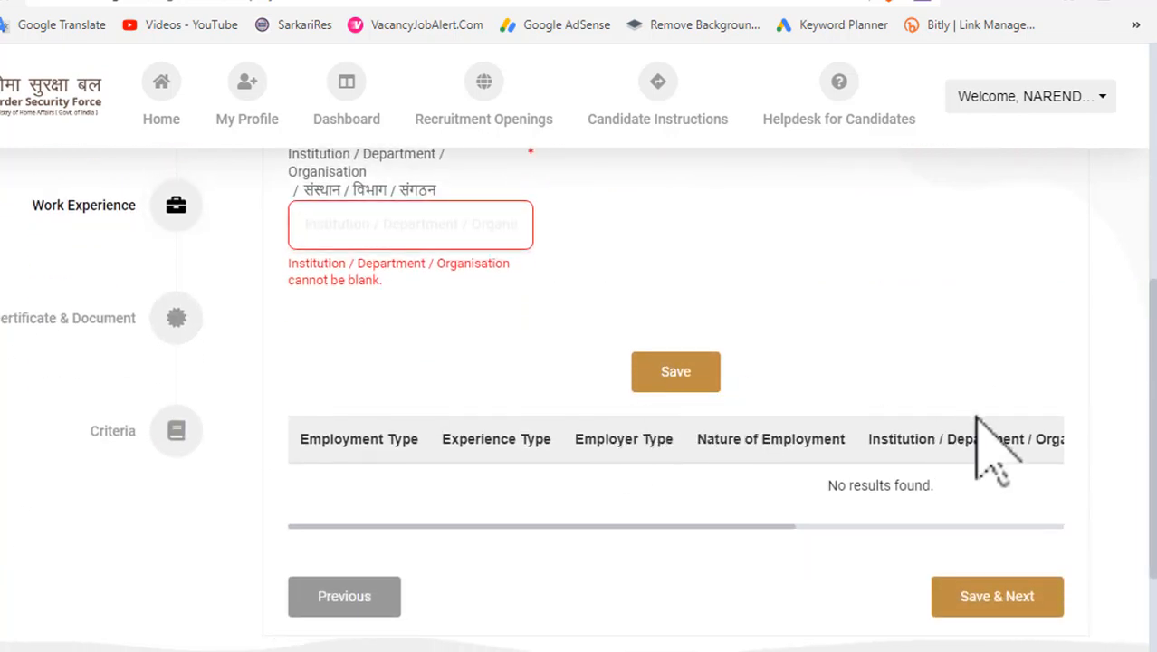
# Set the employment question to No and save the work experience to proceed to Certificate & Document
pyautogui.scroll(4, 1145, 453)
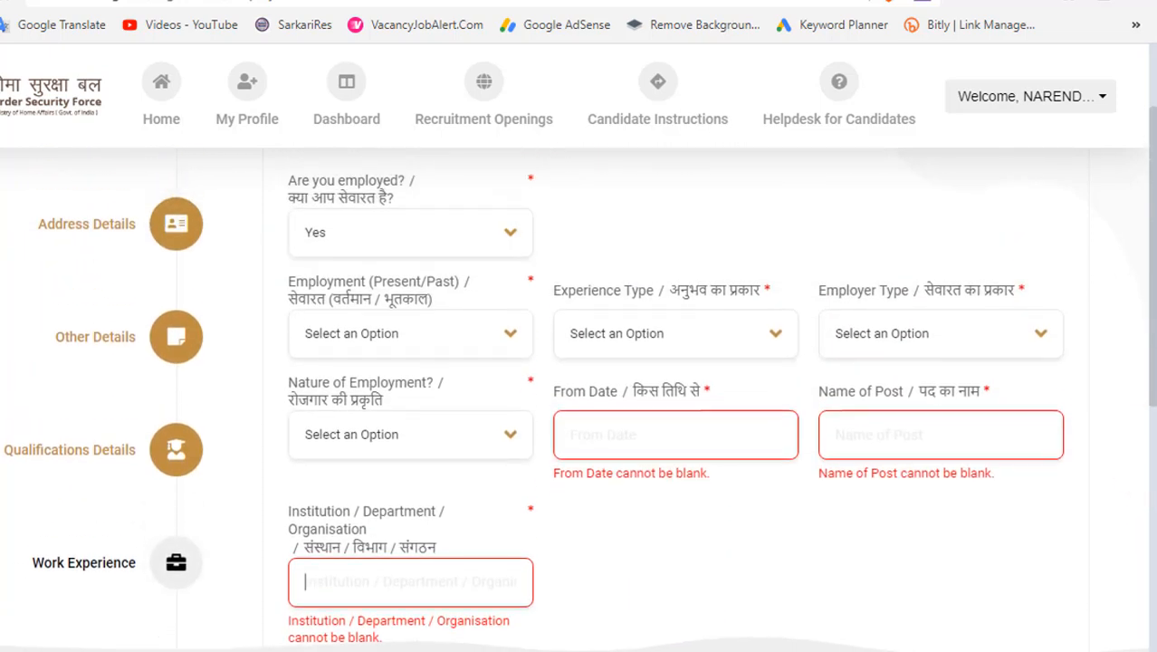
pyautogui.moveTo(1151, 276); pyautogui.dragTo(1151, 253)
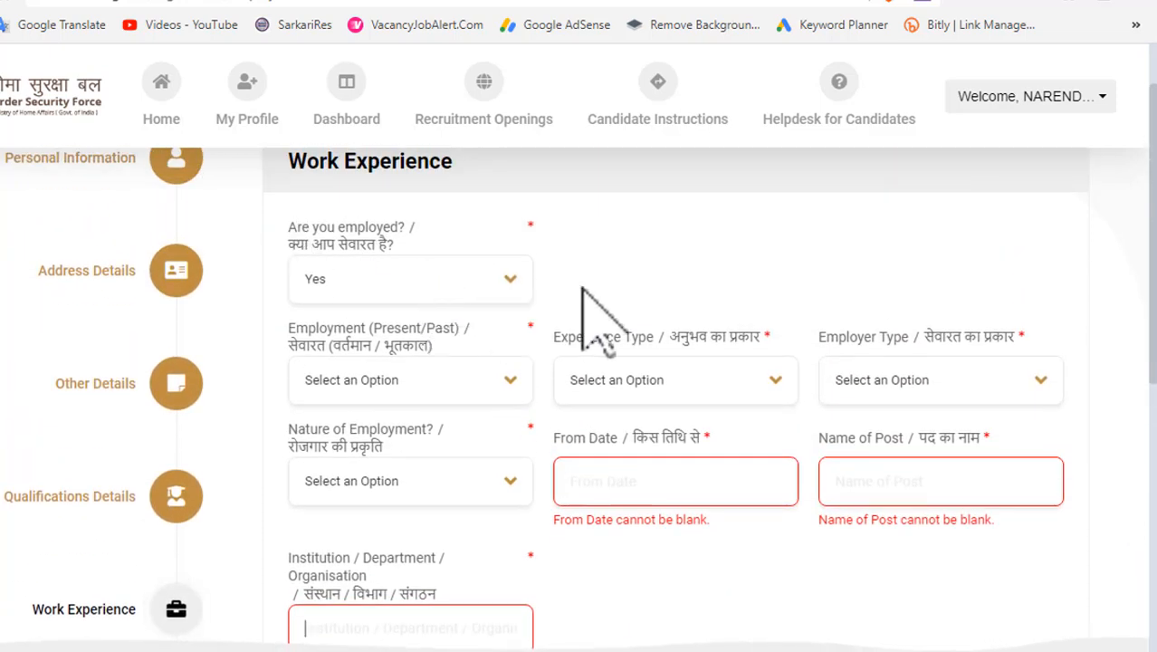
pyautogui.moveTo(1153, 289); pyautogui.dragTo(1134, 527)
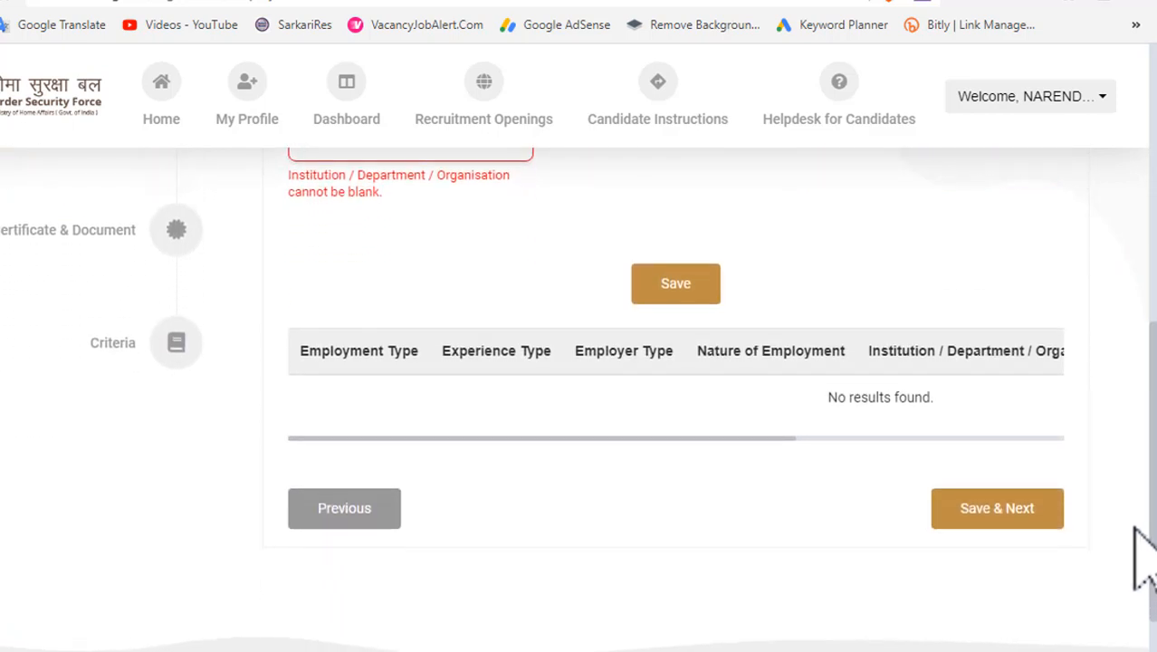
pyautogui.scroll(-1, 956, 464)
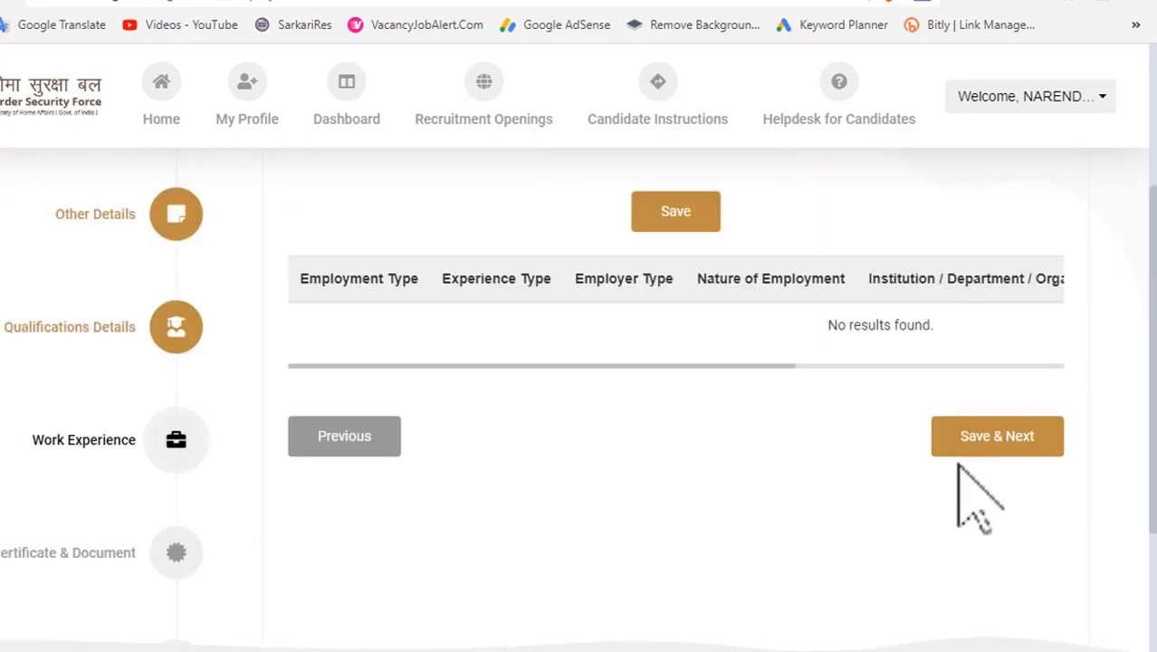
pyautogui.click(1000, 439)
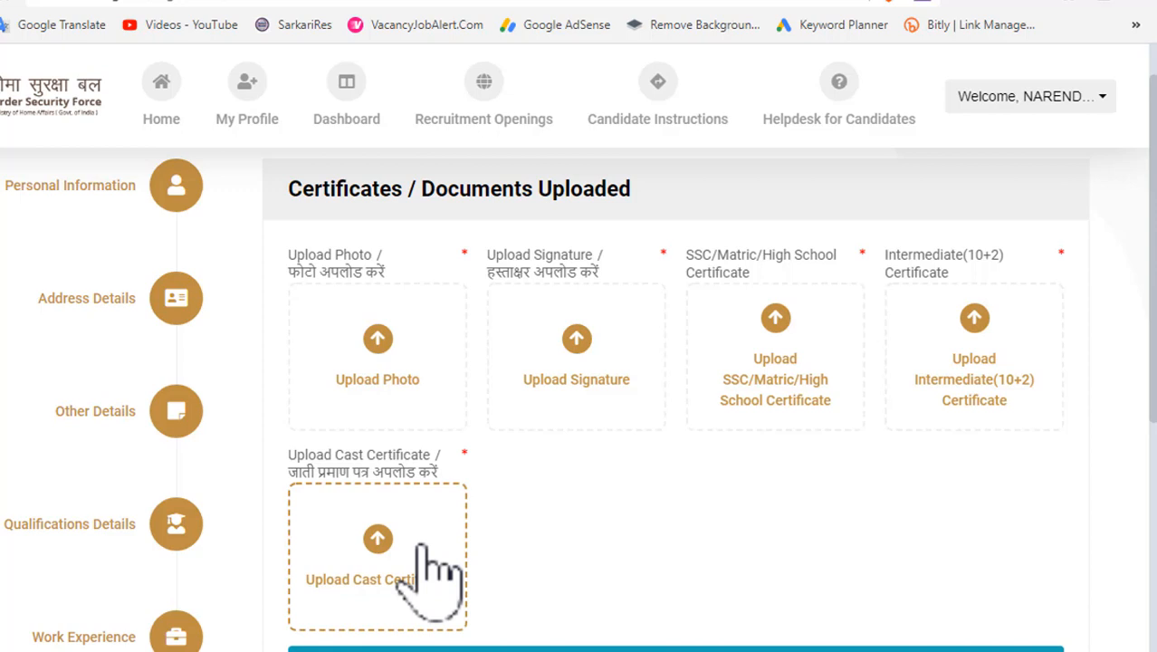
# Examine the required document uploads and their file size and format note, and dismiss the Internet Download Manager registration dialog
pyautogui.scroll(-3, 1142, 286)
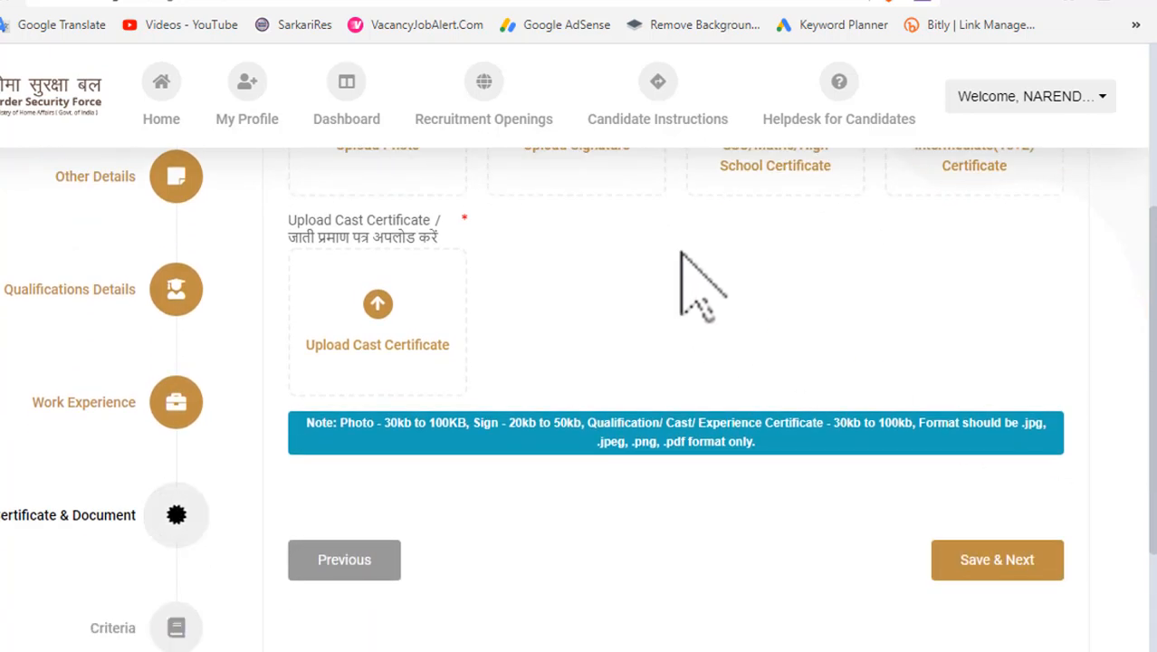
pyautogui.scroll(1, 695, 313)
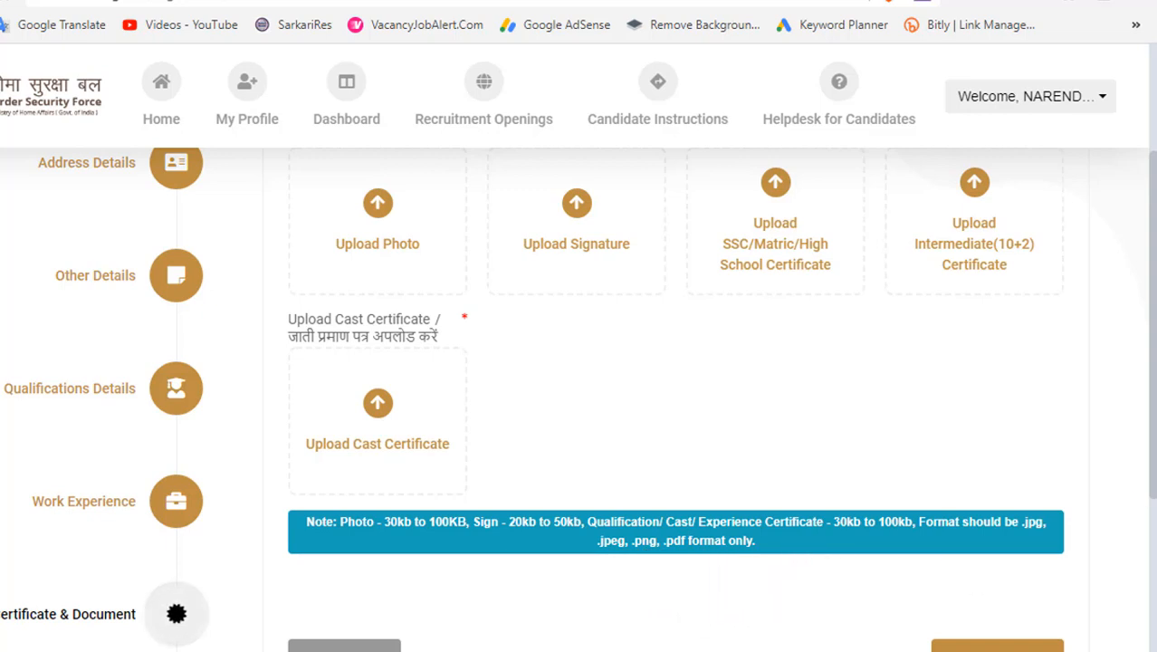
pyautogui.scroll(1, 1150, 413)
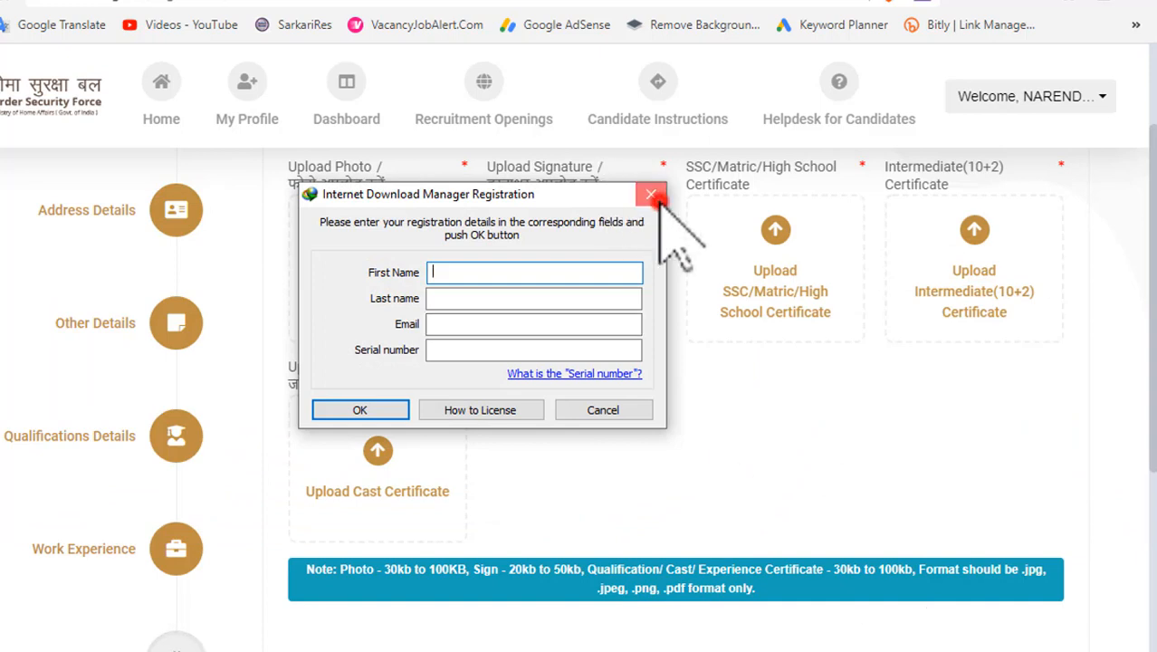
pyautogui.click(654, 196)
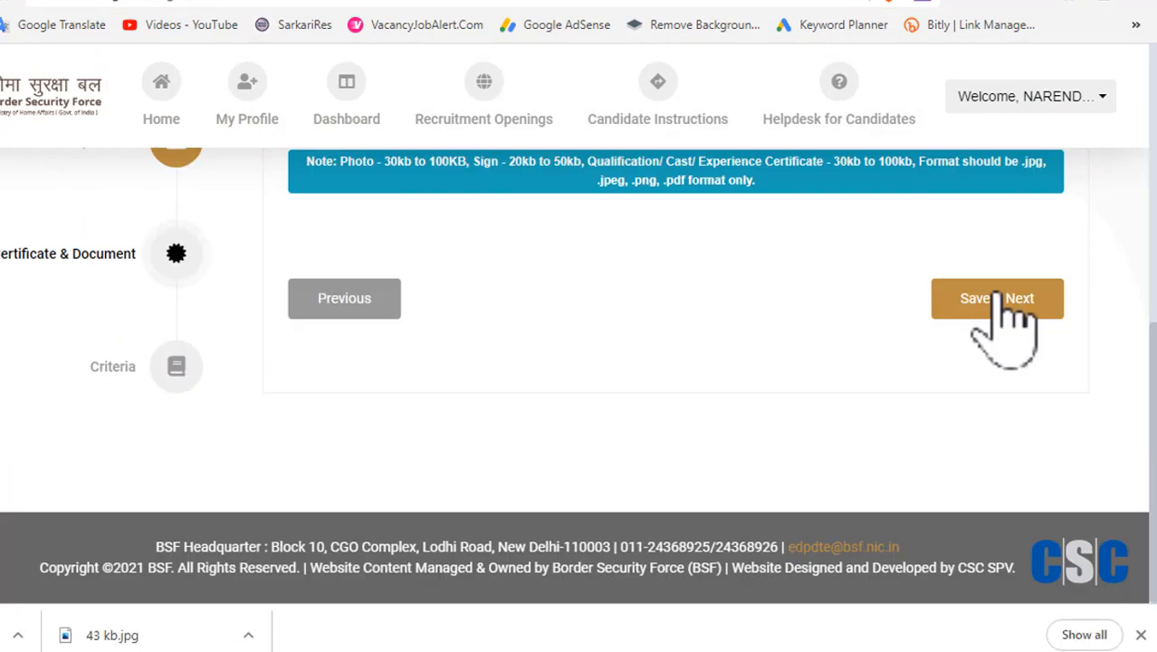
# Save the certificates and documents to complete the profile, and start a new advertisement application from the dashboard
pyautogui.click(996, 299)
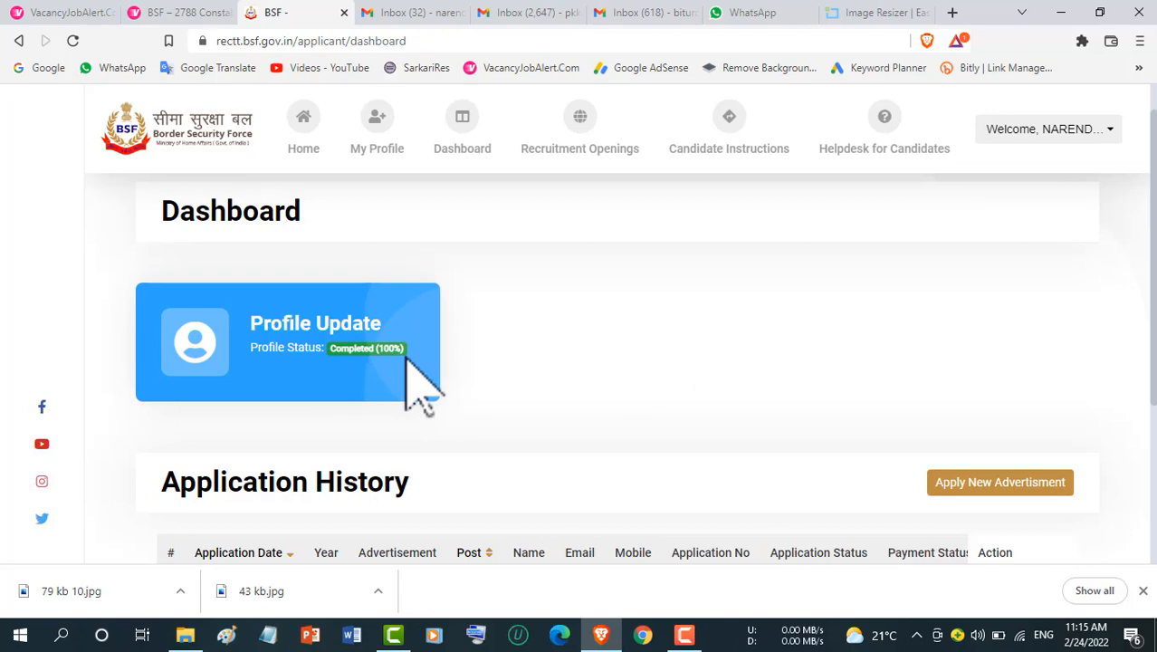
pyautogui.click(1013, 483)
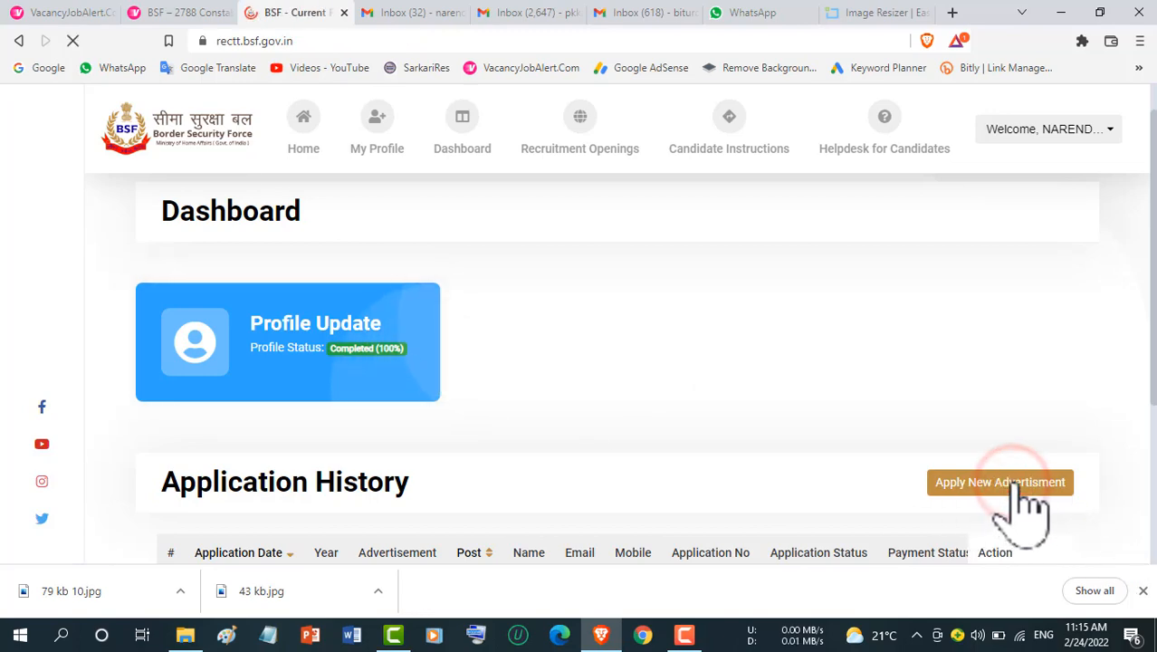
pyautogui.scroll(-4, 690, 400)
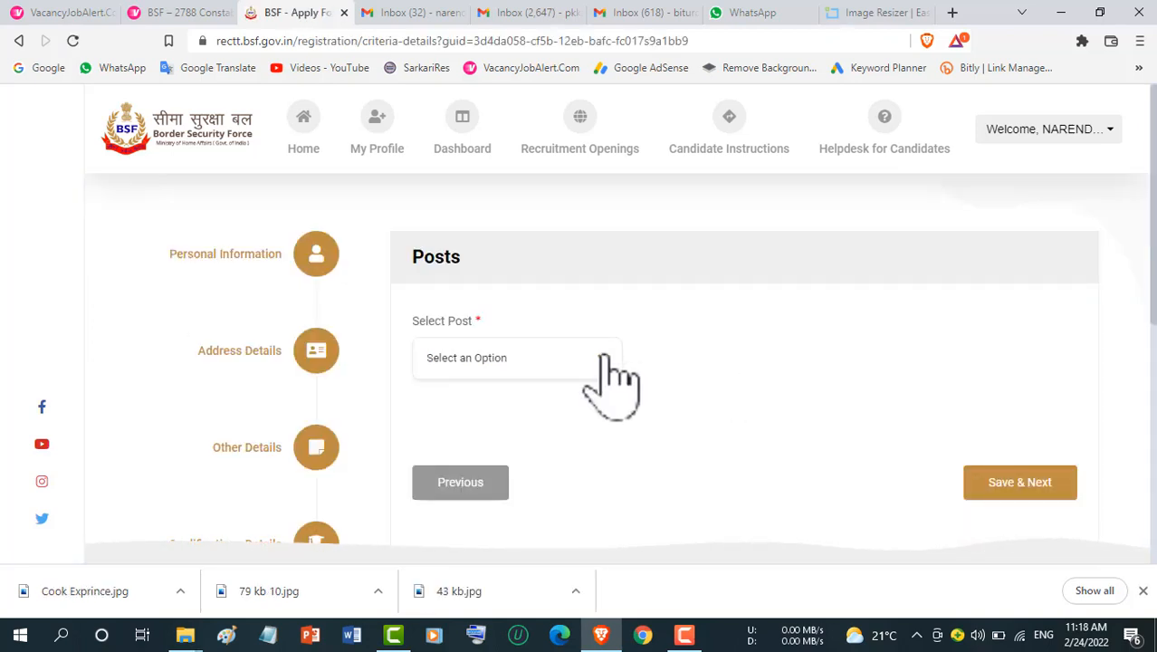
# Select CT(Cook) as the post to apply for and save the selection
pyautogui.click(602, 354)
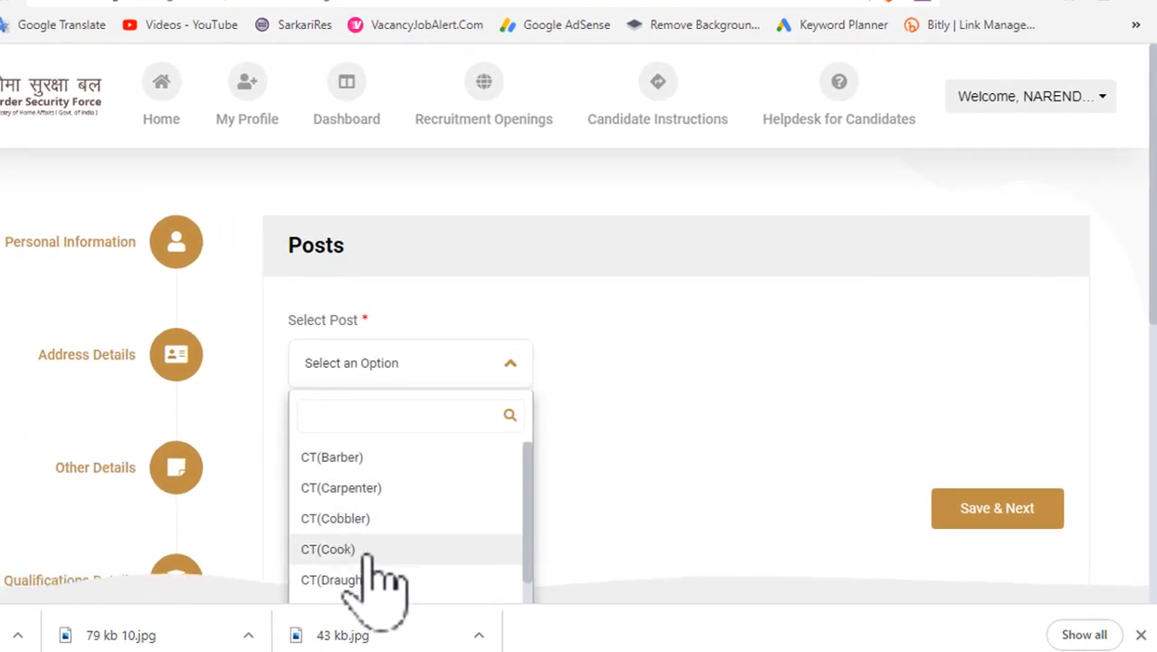
pyautogui.click(367, 550)
pyautogui.click(972, 509)
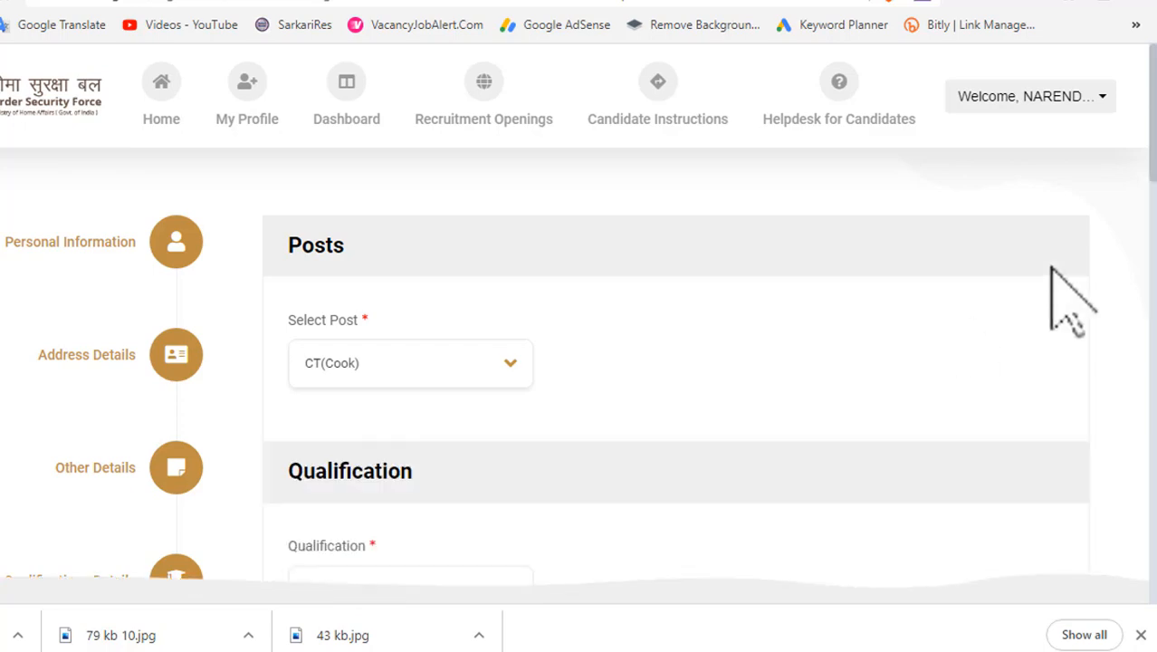
# Set the qualification for the post to SSC/Matric/High School
pyautogui.moveTo(1155, 135); pyautogui.dragTo(1155, 200)
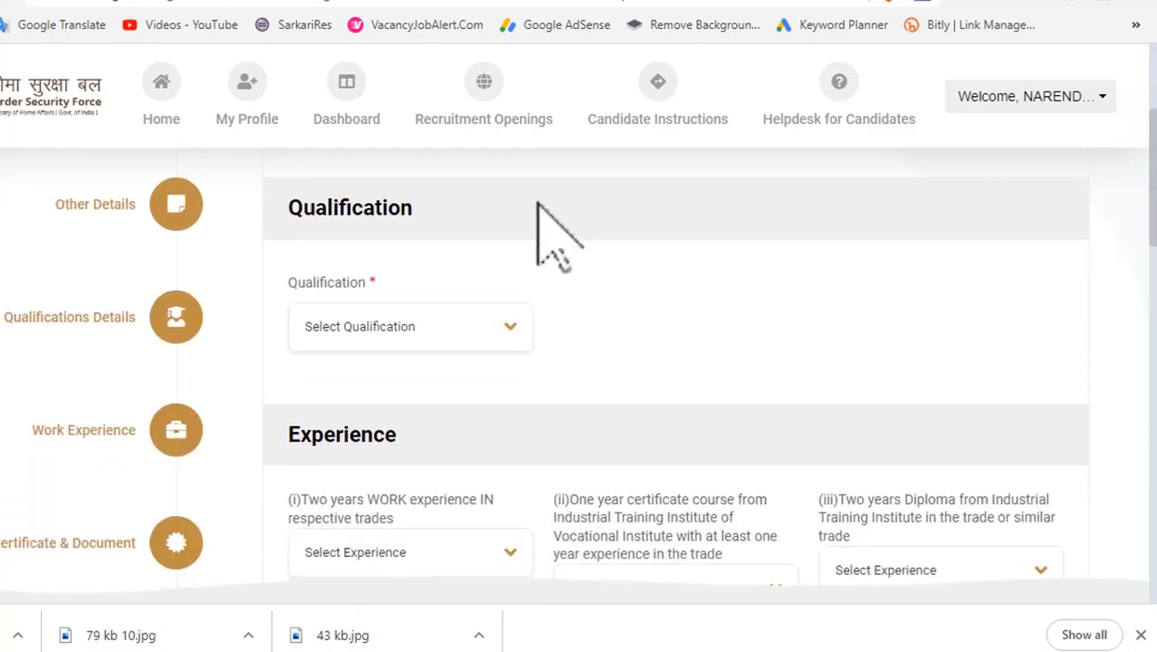
pyautogui.click(503, 326)
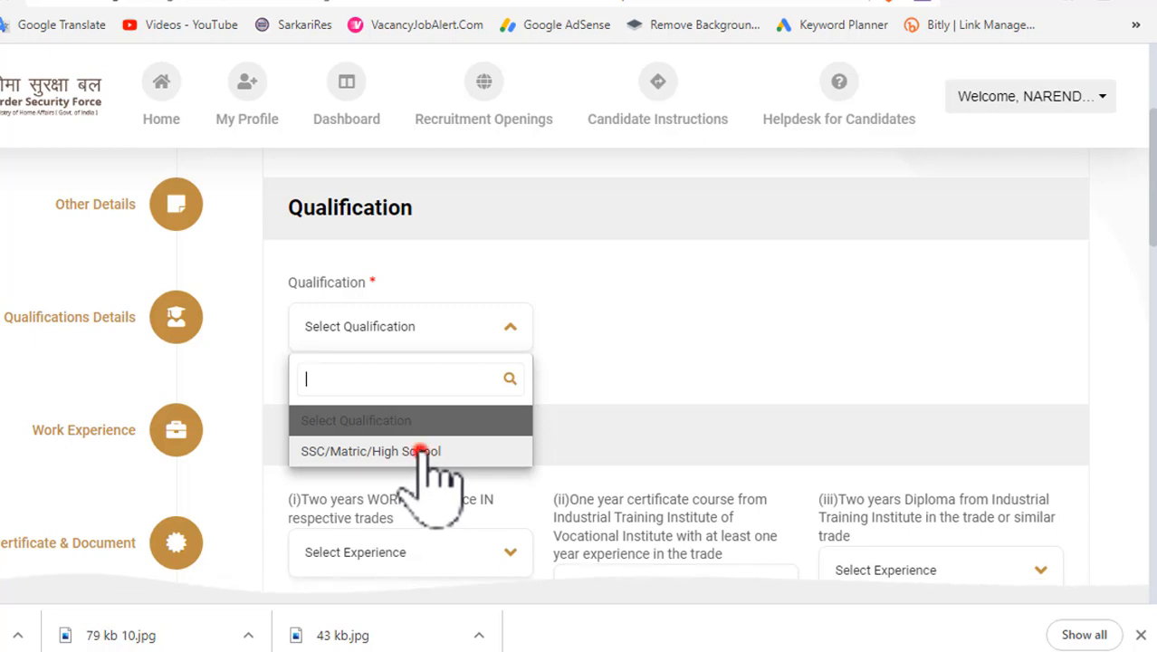
pyautogui.click(420, 451)
# Answer Yes to all three experience criteria: two years' work experience, one-year certificate course with experience, and two-year diploma
pyautogui.moveTo(1147, 168); pyautogui.dragTo(1145, 217)
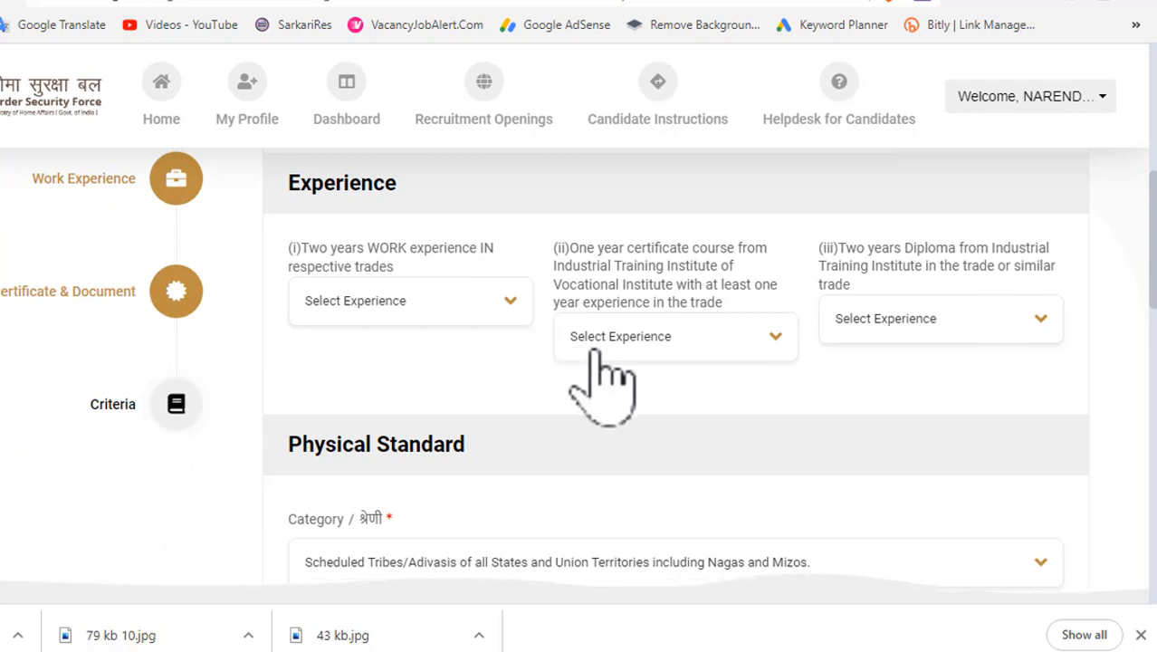
pyautogui.click(511, 304)
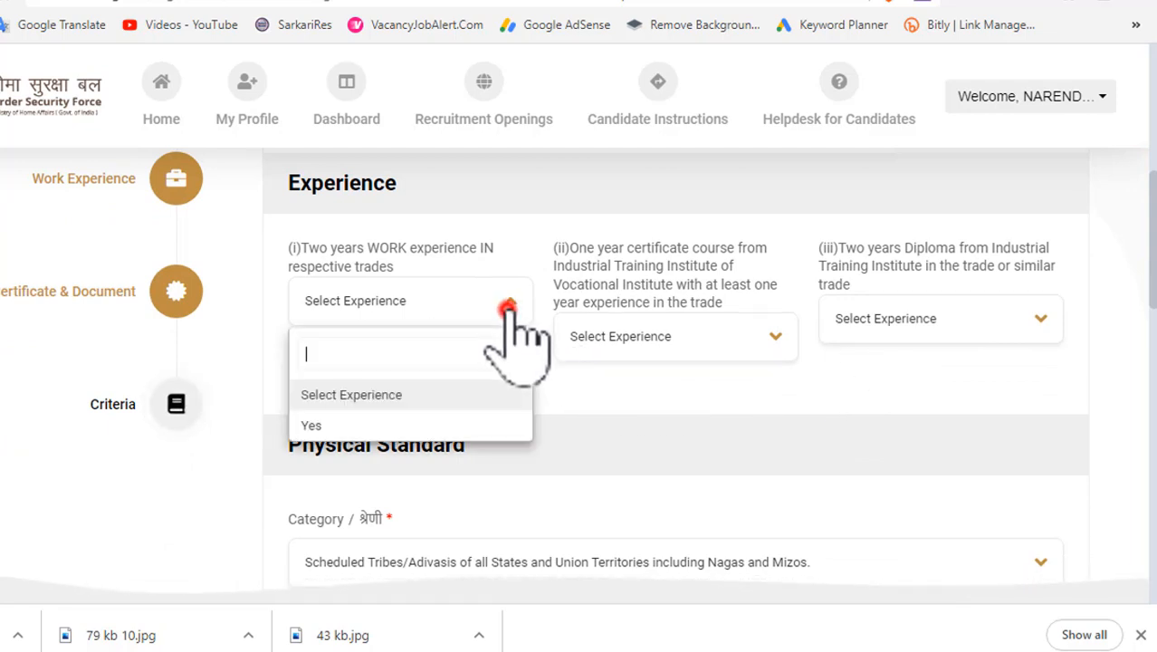
pyautogui.click(316, 426)
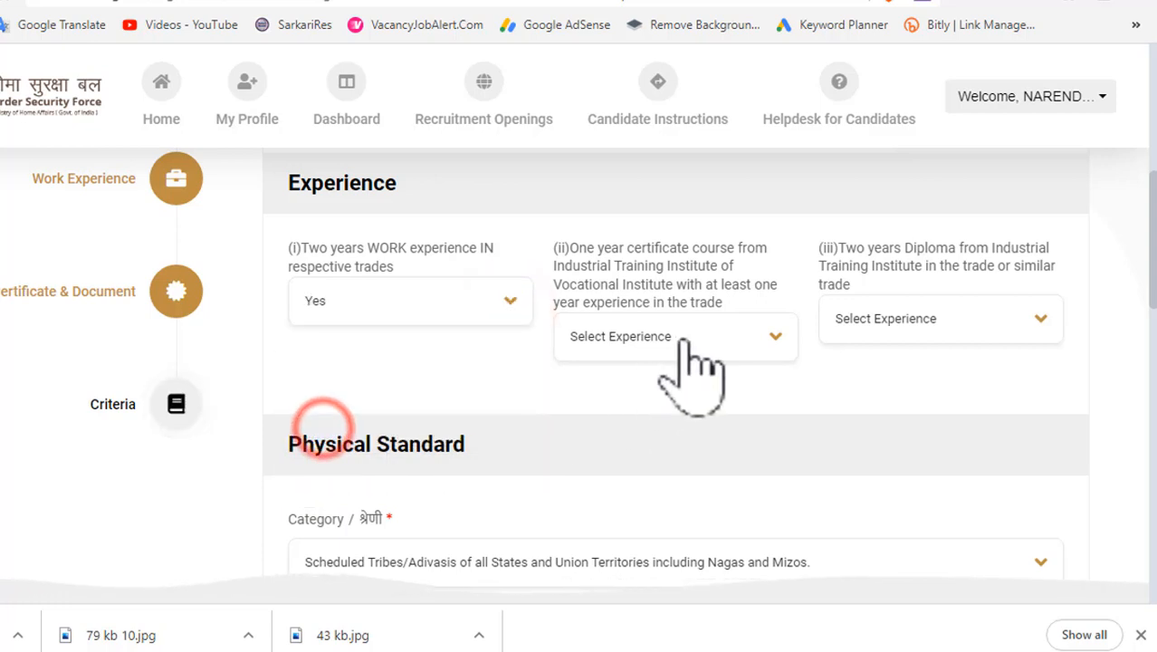
pyautogui.click(723, 334)
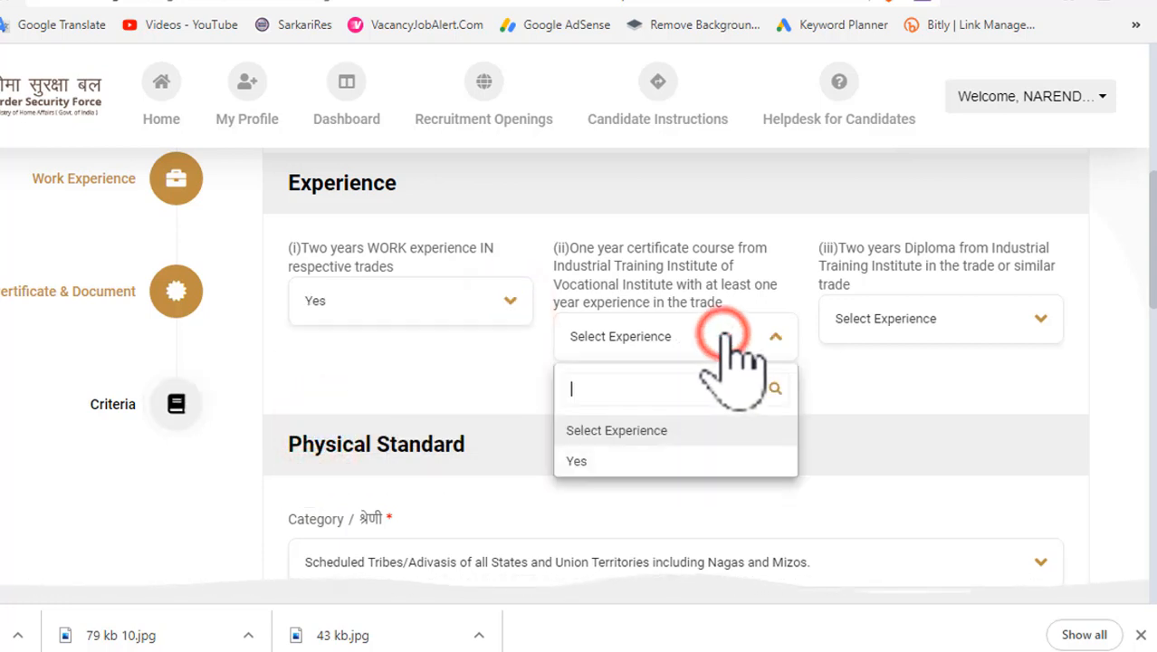
pyautogui.click(588, 464)
pyautogui.click(985, 311)
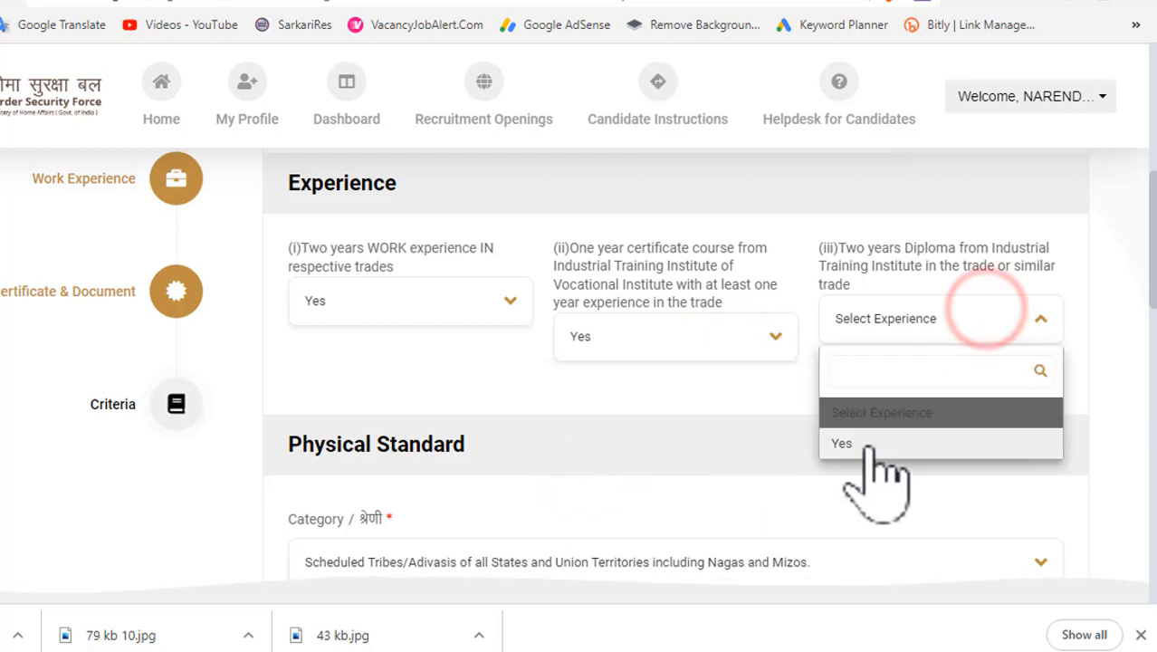
pyautogui.click(865, 444)
# Set the Physical Standard category to All others States and Union Territories
pyautogui.scroll(-4, 1150, 245)
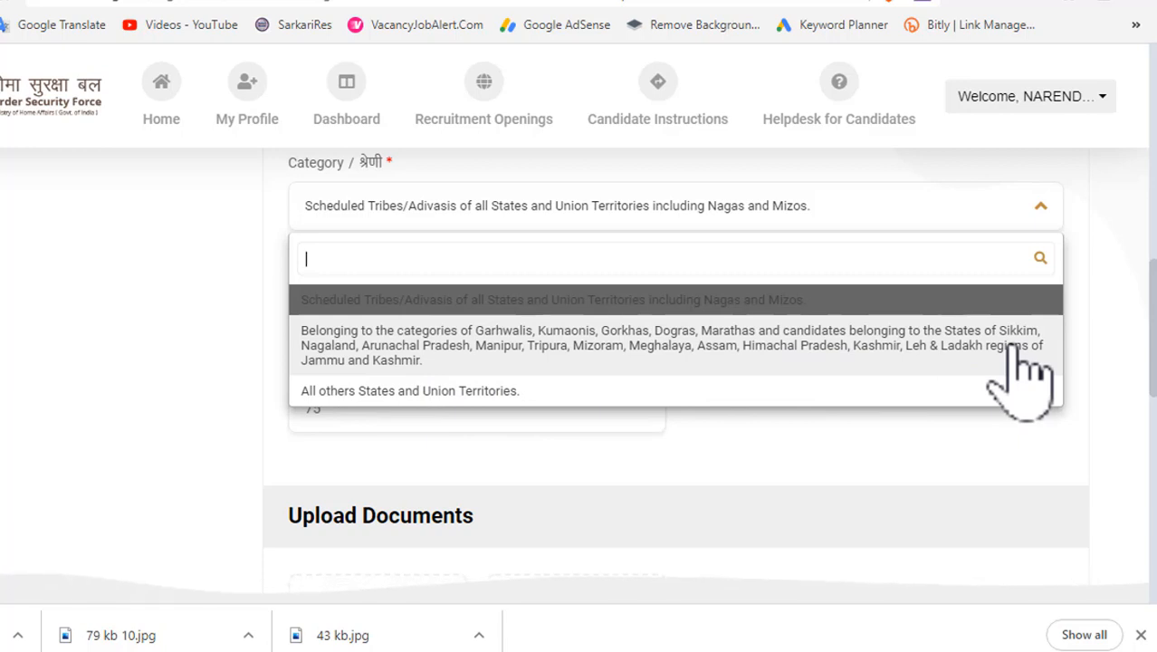
pyautogui.click(452, 392)
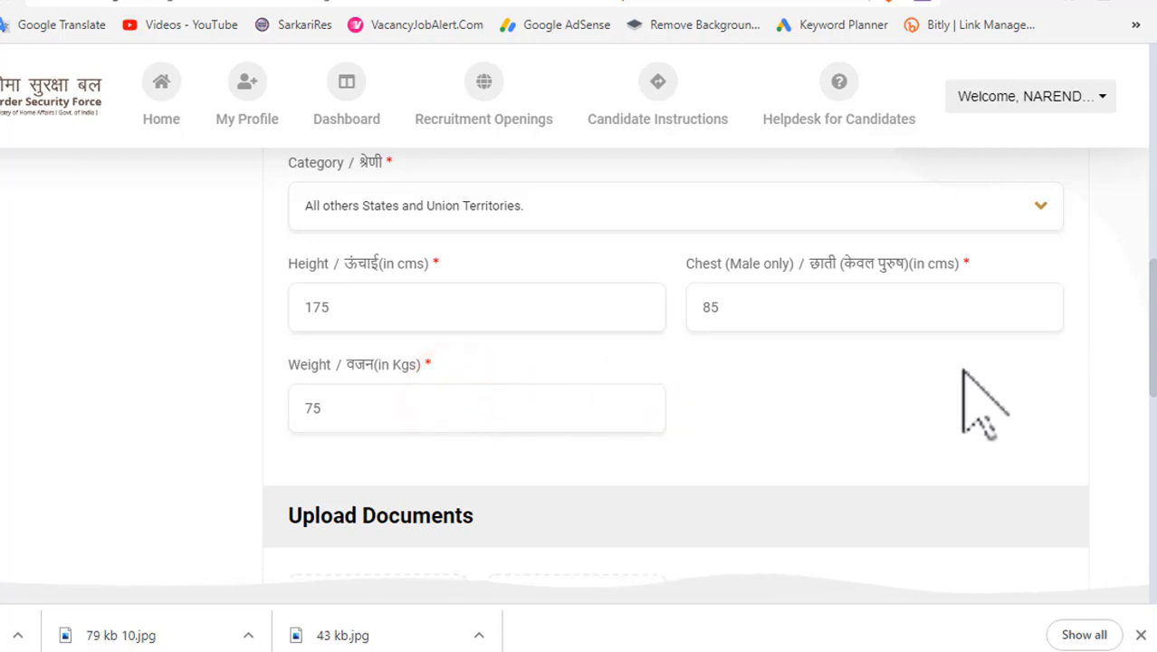
# Upload the qualification document and the experience document, following the 30kb to 100kb size and file format note
pyautogui.scroll(-3, 1151, 380)
pyautogui.scroll(-1, 674, 362)
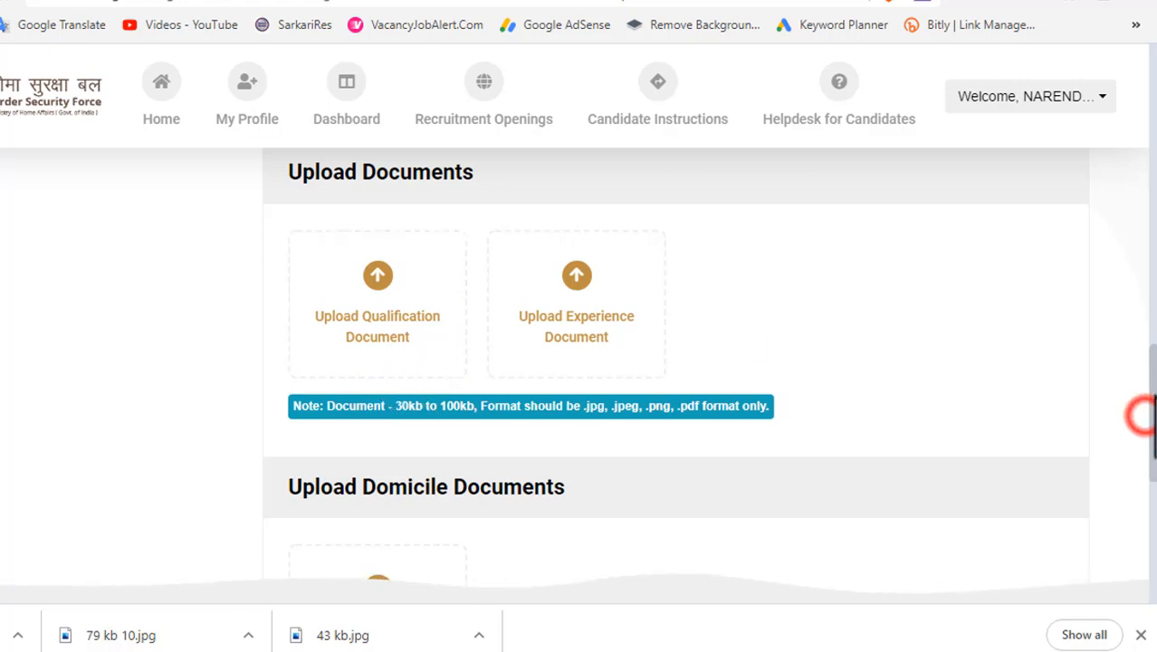
pyautogui.scroll(9, 1144, 435)
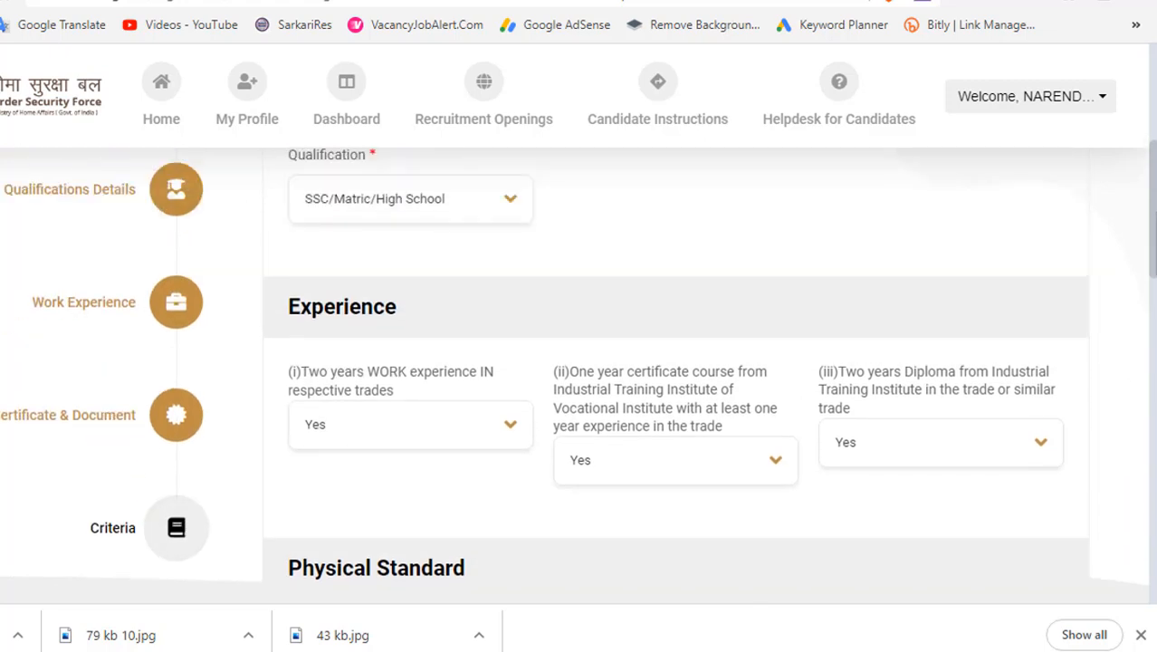
pyautogui.scroll(2, 832, 237)
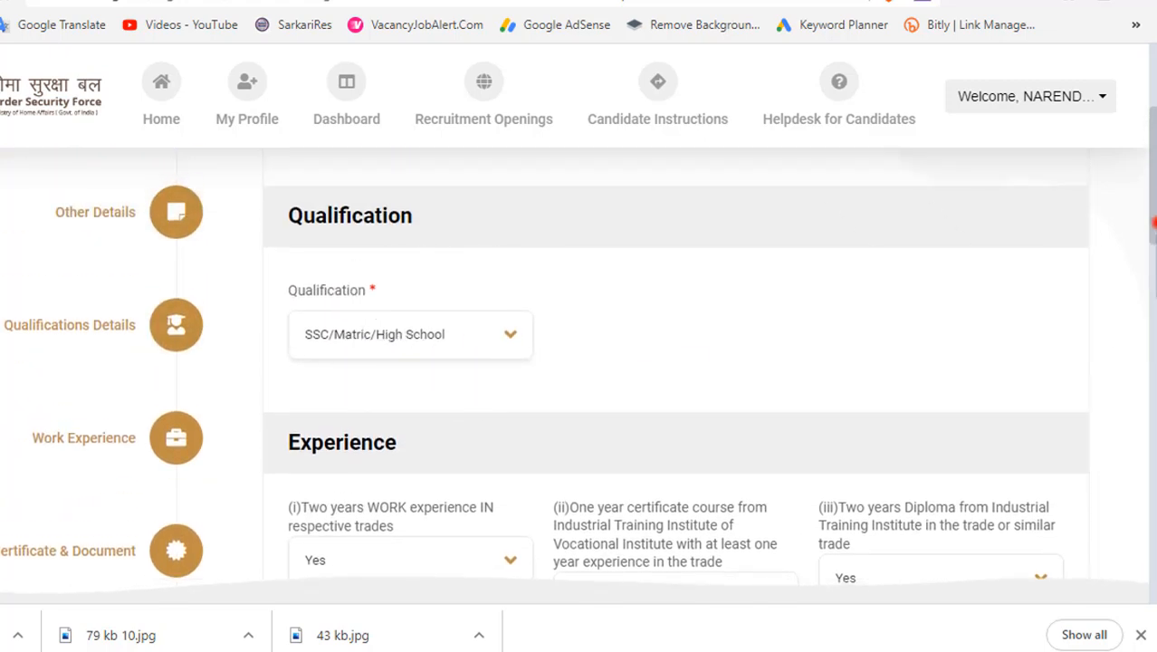
pyautogui.scroll(-10, 1145, 221)
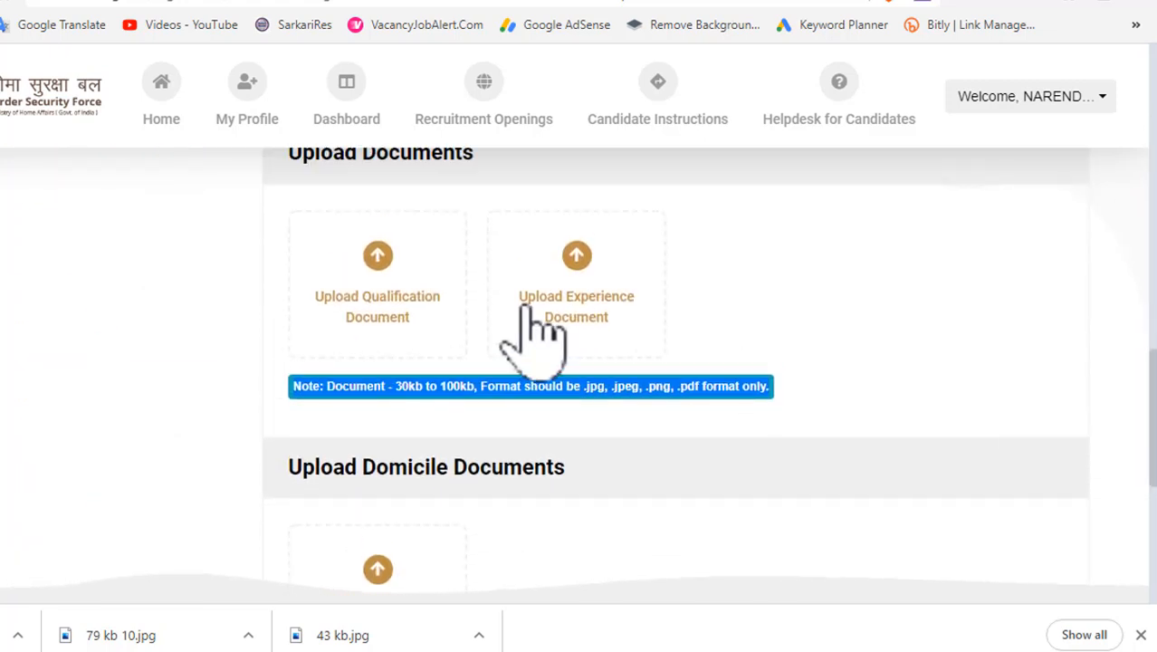
pyautogui.click(398, 312)
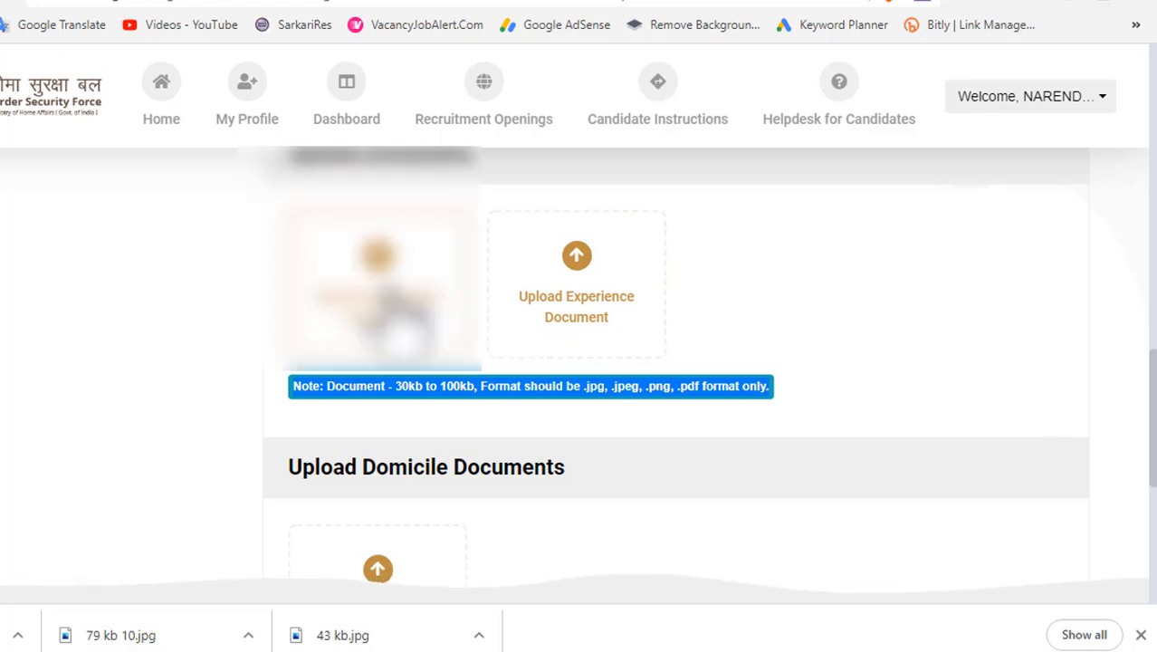
pyautogui.click(593, 292)
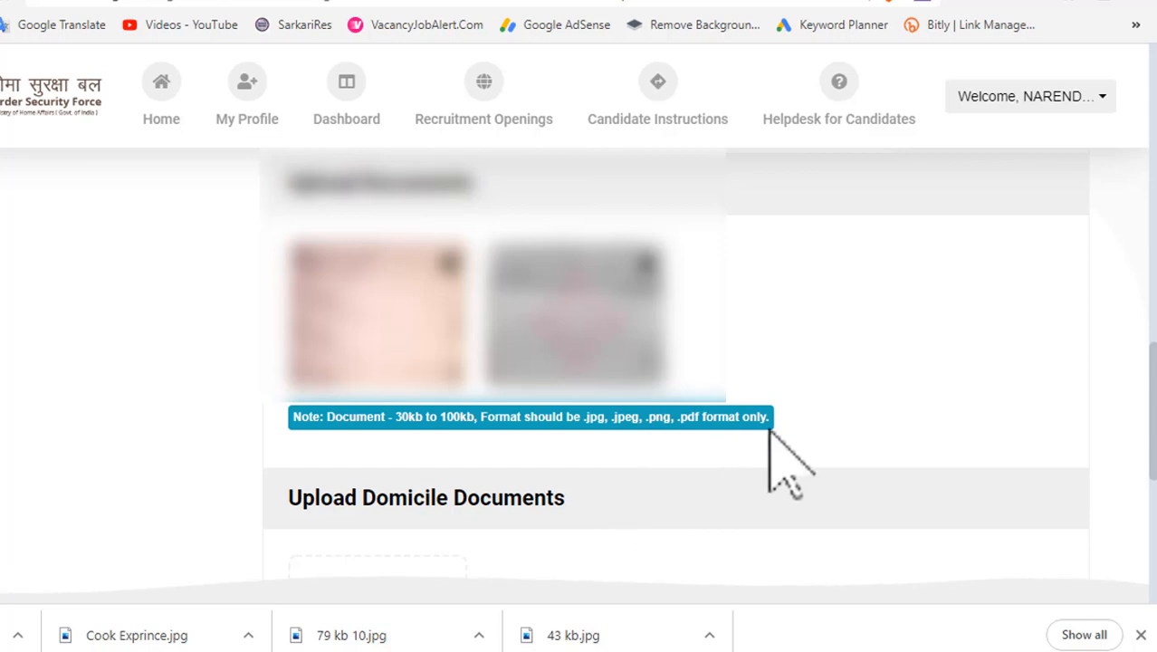
# Upload the domicile document and save the criteria to proceed to the application preview
pyautogui.moveTo(1152, 414); pyautogui.dragTo(1152, 408)
pyautogui.scroll(-3, 1152, 406)
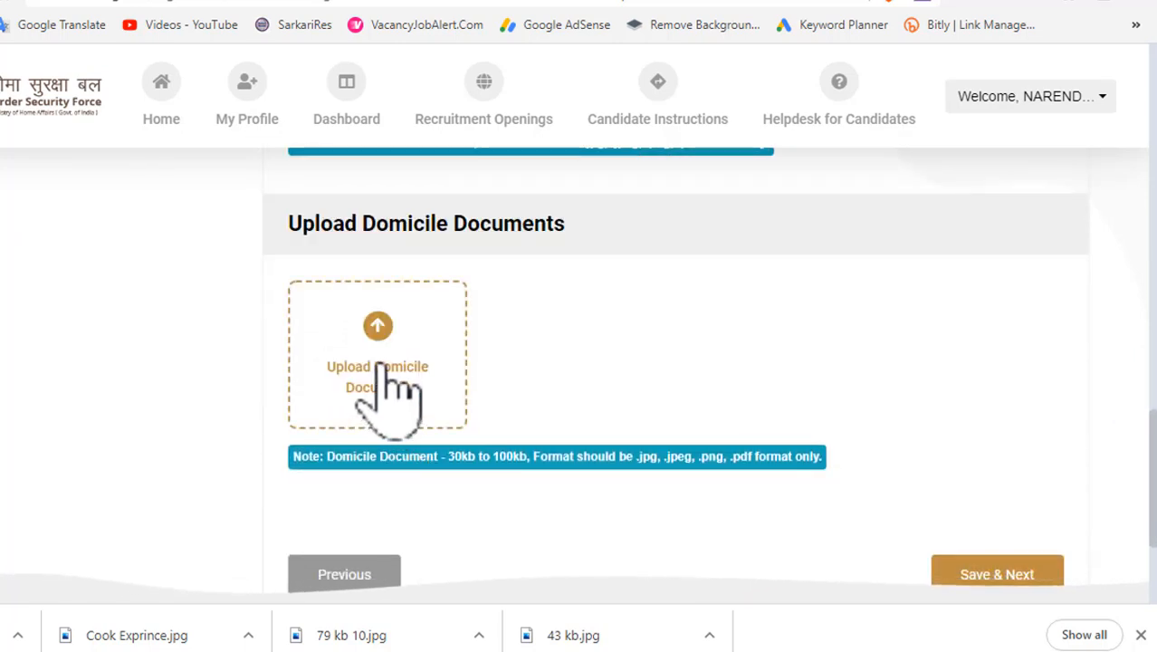
pyautogui.click(381, 364)
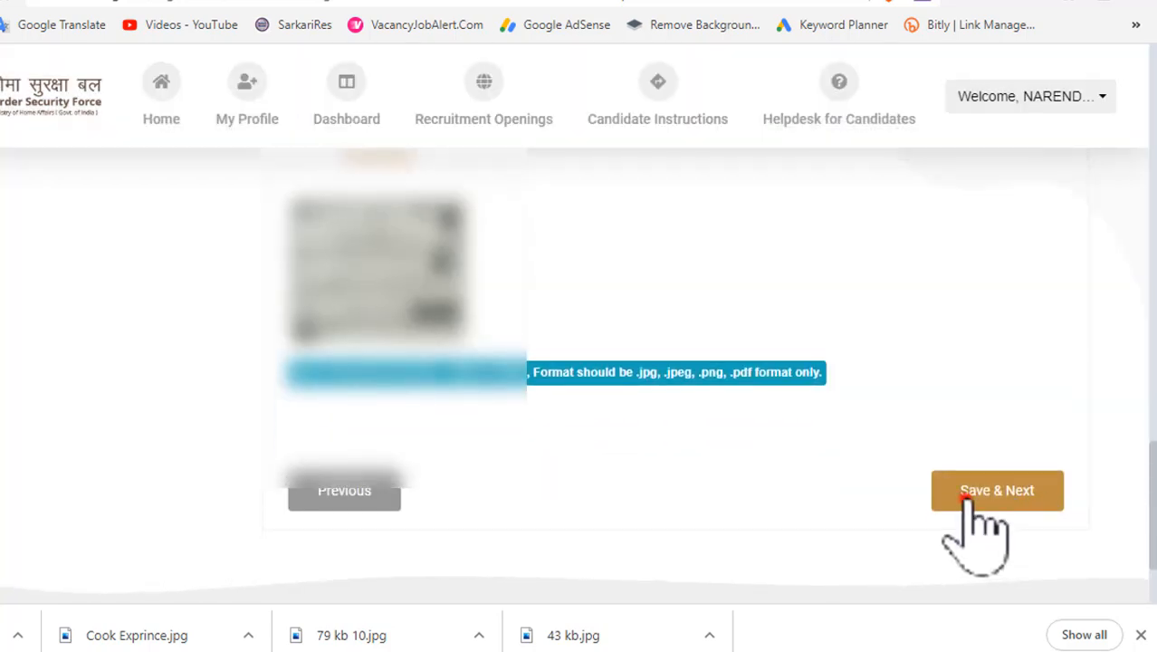
pyautogui.click(966, 497)
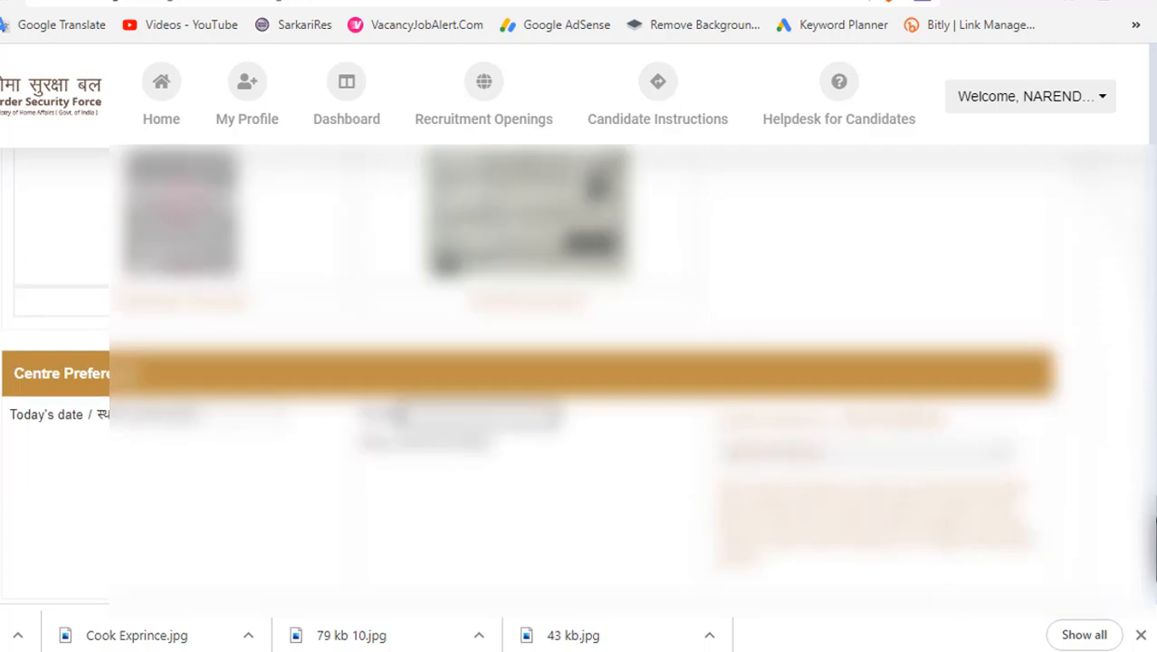
# Fill in the place and set the centre preference to 95 BN BSF Bhondsi (Gurgaon) (Delhi Centre)
pyautogui.moveTo(1153, 518); pyautogui.dragTo(1154, 561)
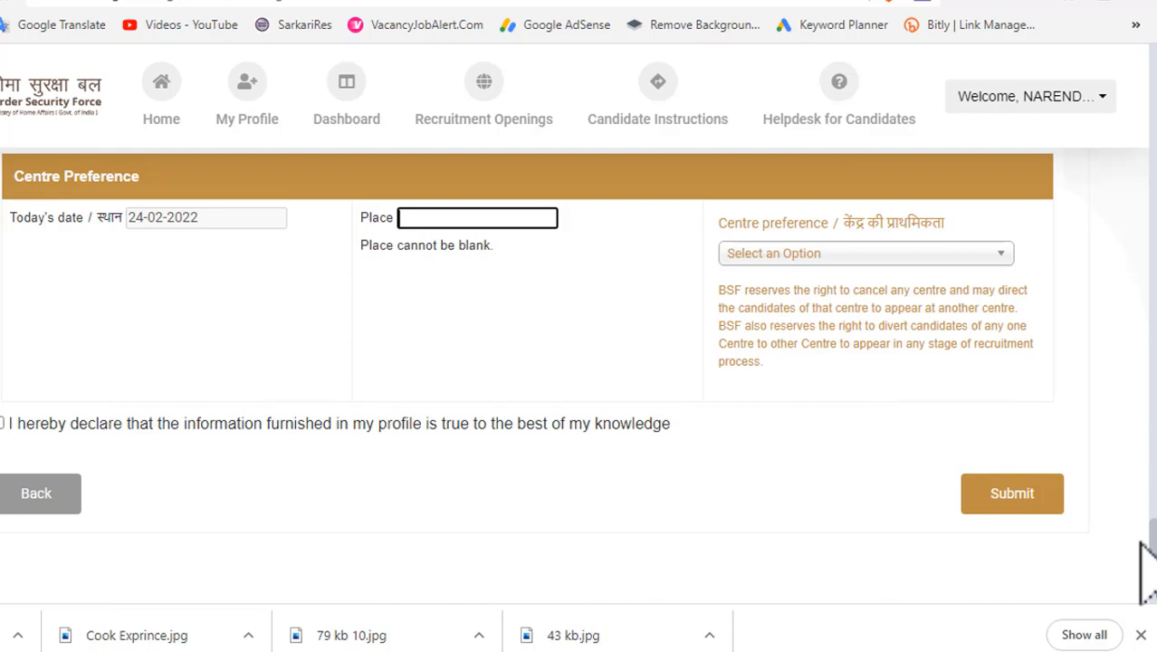
pyautogui.moveTo(1140, 542); pyautogui.dragTo(1143, 535)
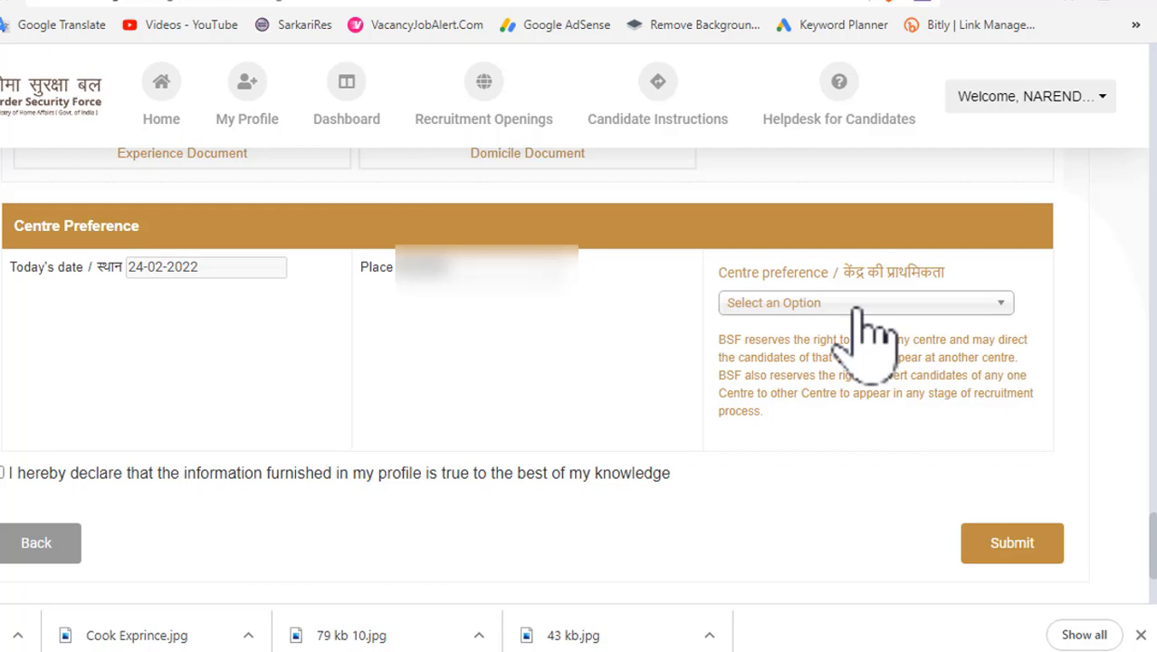
pyautogui.click(855, 305)
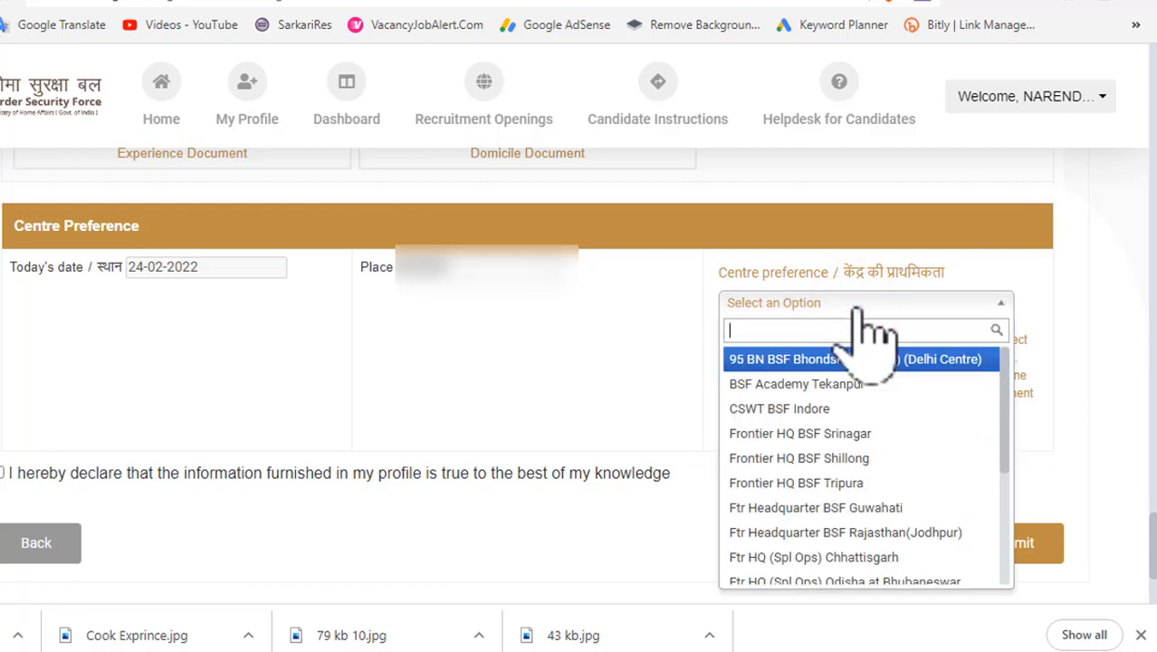
pyautogui.click(915, 359)
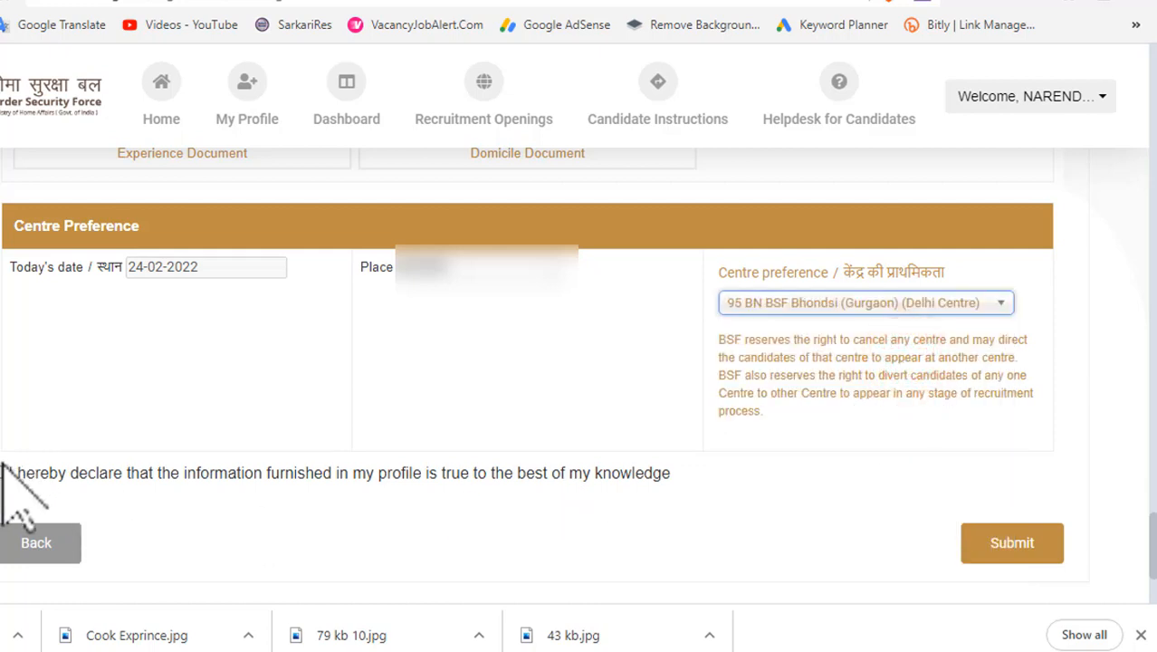
# Accept the profile declaration, submit the application, and agree to the final declaration terms with Agree & Pay
pyautogui.click(1003, 547)
pyautogui.scroll(-2, 1003, 548)
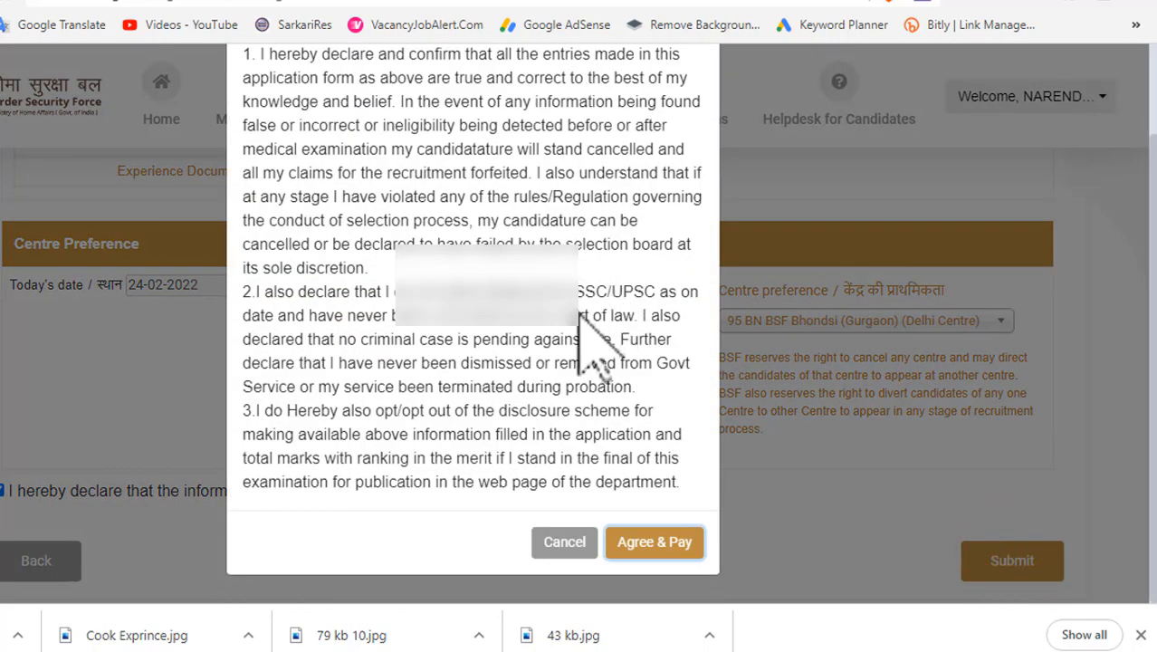
pyautogui.scroll(2, 572, 333)
pyautogui.scroll(-2, 567, 340)
pyautogui.click(672, 546)
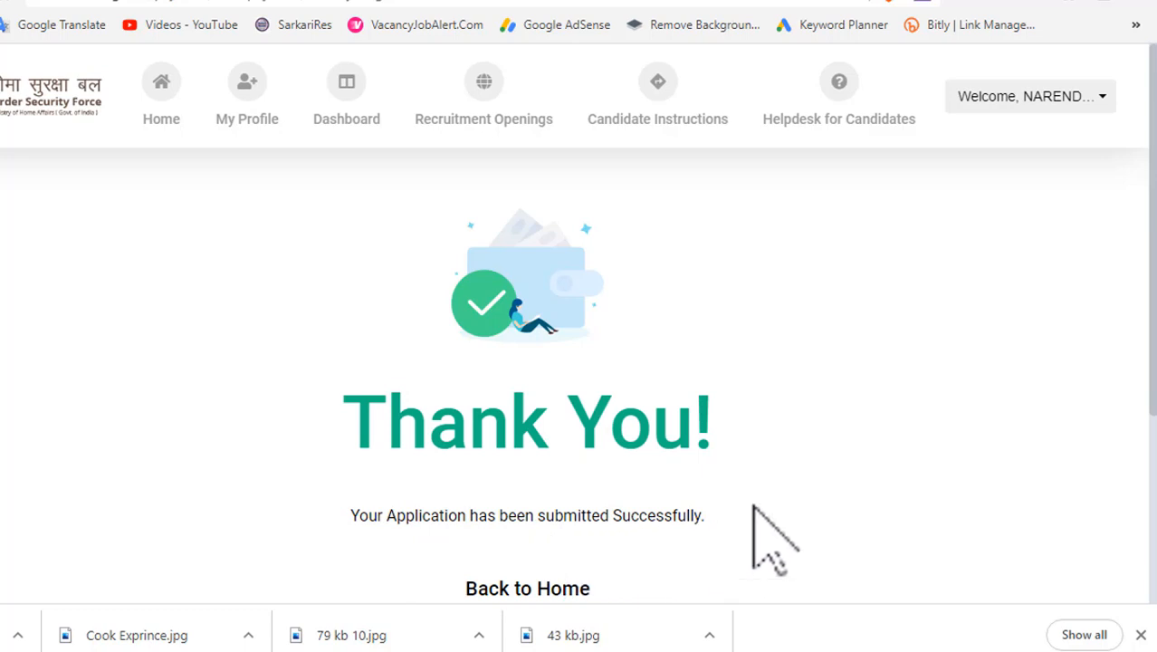
# Open the submitted application's printable form from the transaction details and bring up its print preview
pyautogui.scroll(-3, 1151, 308)
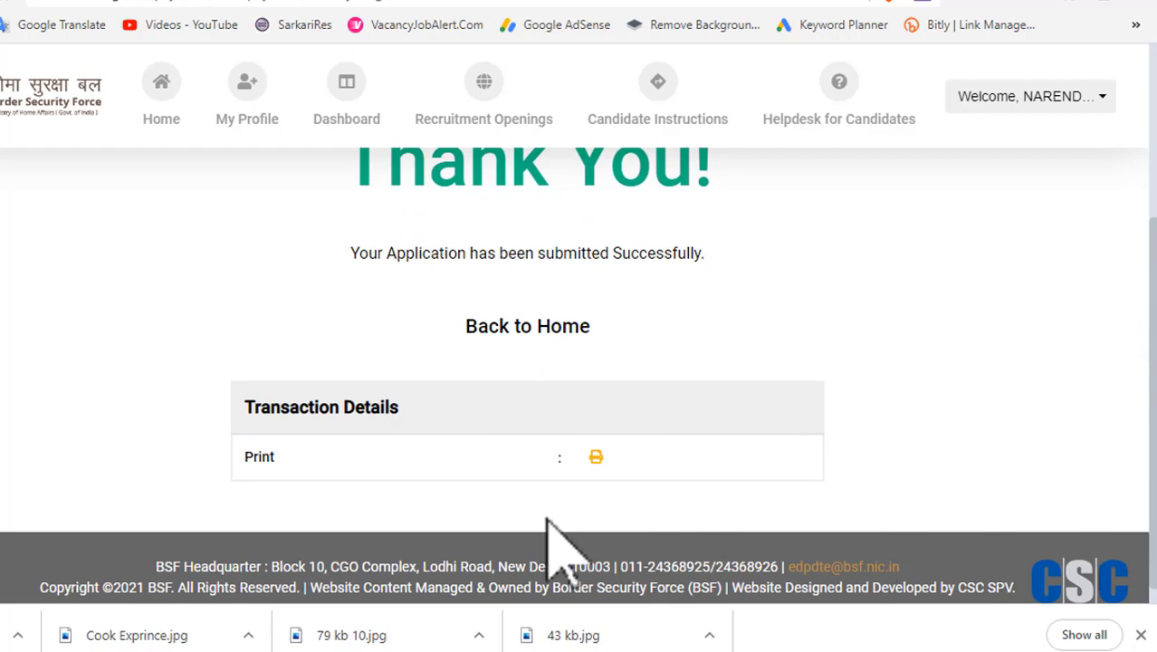
pyautogui.click(595, 456)
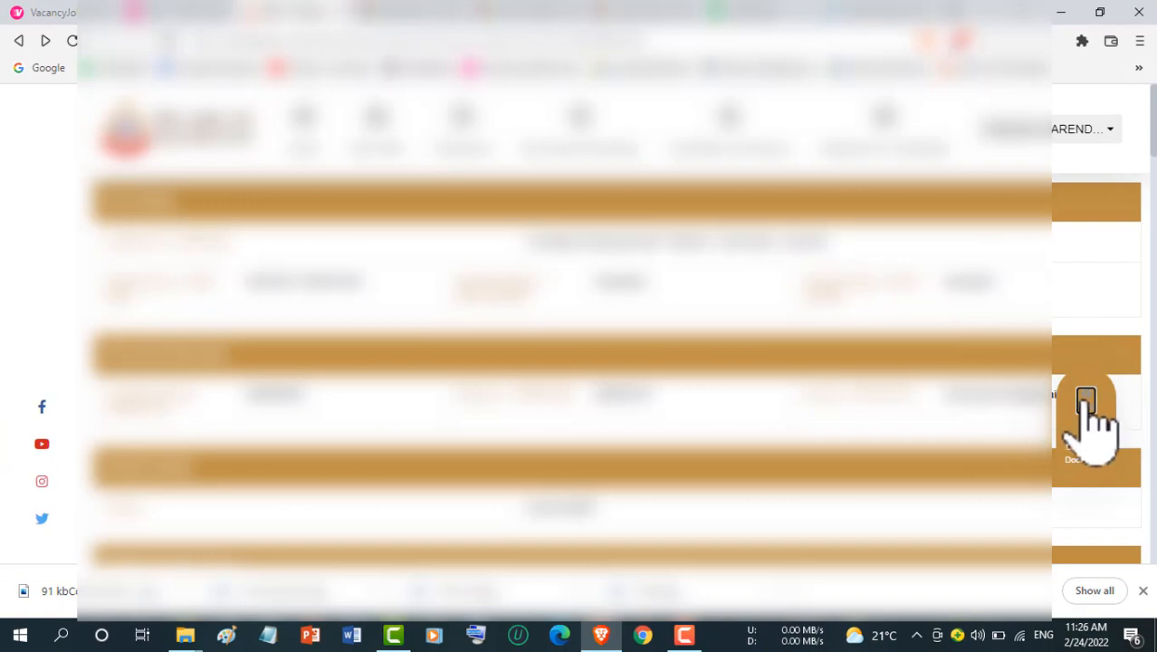
pyautogui.click(1098, 405)
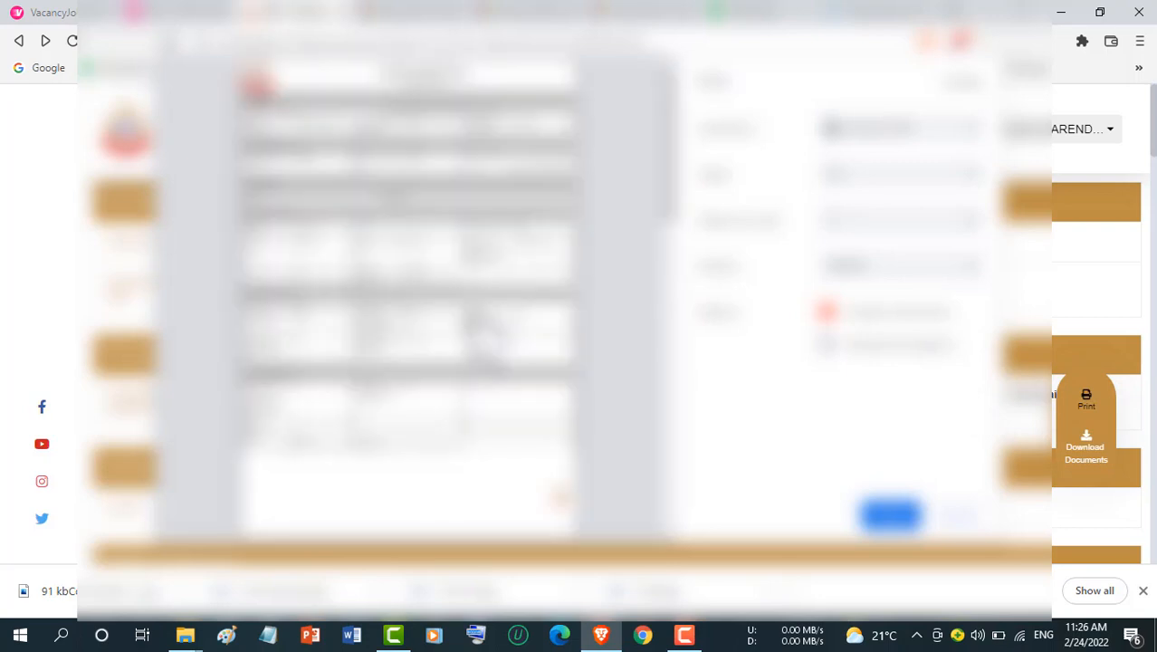
# Check the print preview and save the application to the Desktop as the PDF "BSF - Preview Registration Form"
pyautogui.scroll(-10, 484, 335)
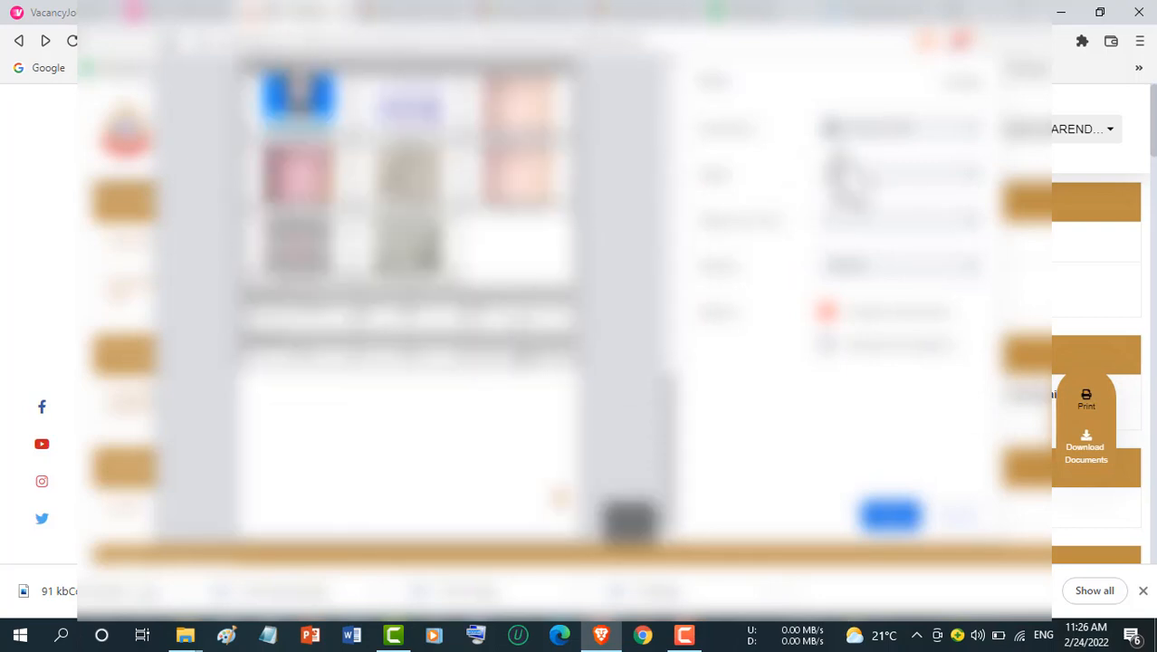
pyautogui.click(890, 514)
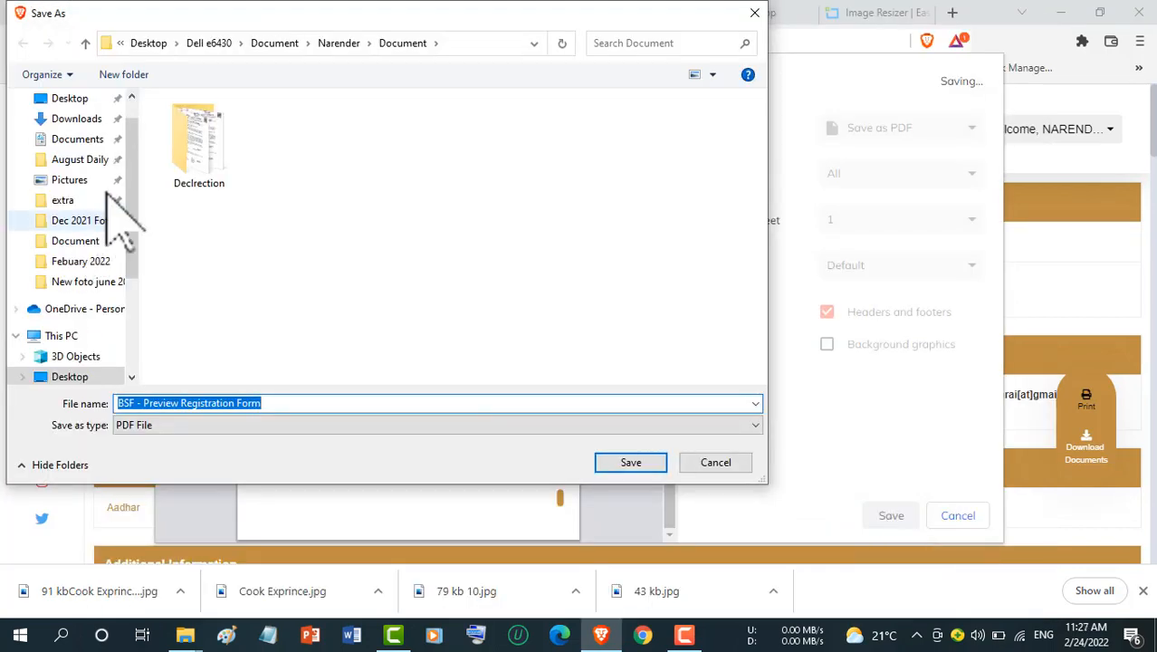
pyautogui.click(73, 98)
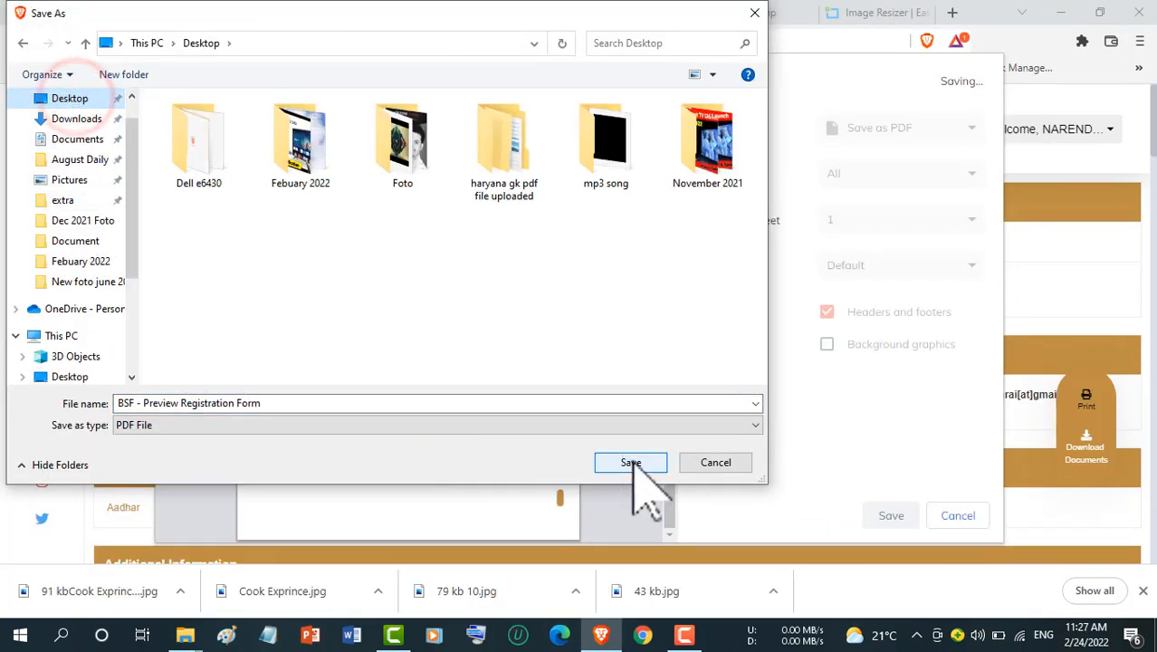
pyautogui.click(630, 463)
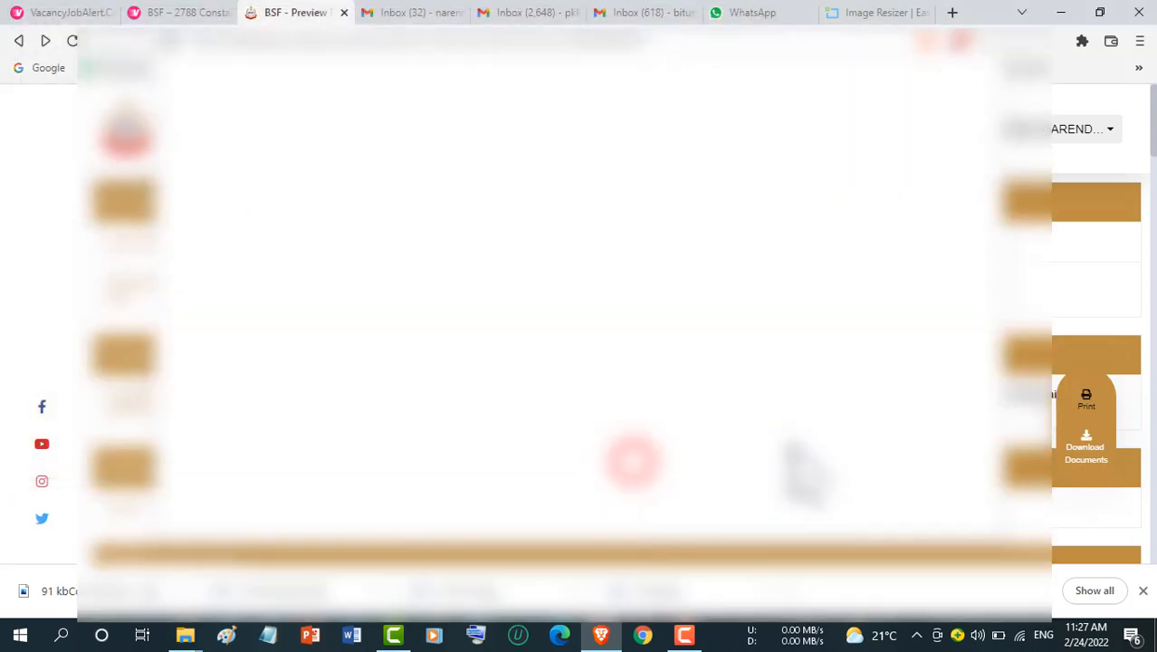